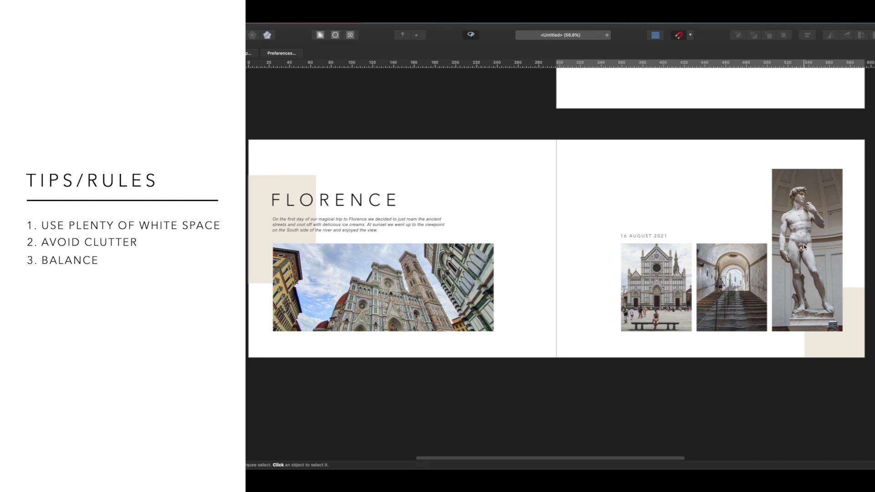
Step: Inspect the FLORENCE title and the beige block behind it on the existing spread
{"action": "scroll", "coordinate": [736, 223], "scroll_direction": "left", "scroll_amount": 2}
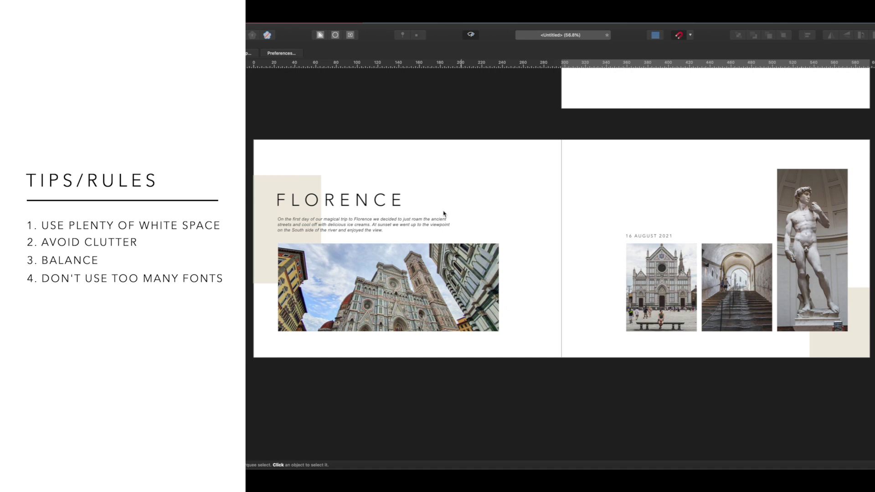
{"action": "left_click", "coordinate": [391, 203]}
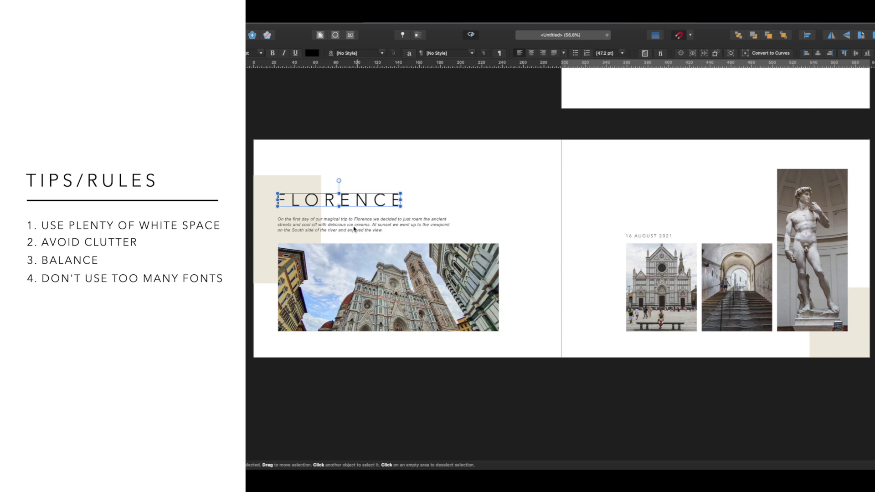
{"action": "left_click", "coordinate": [451, 190]}
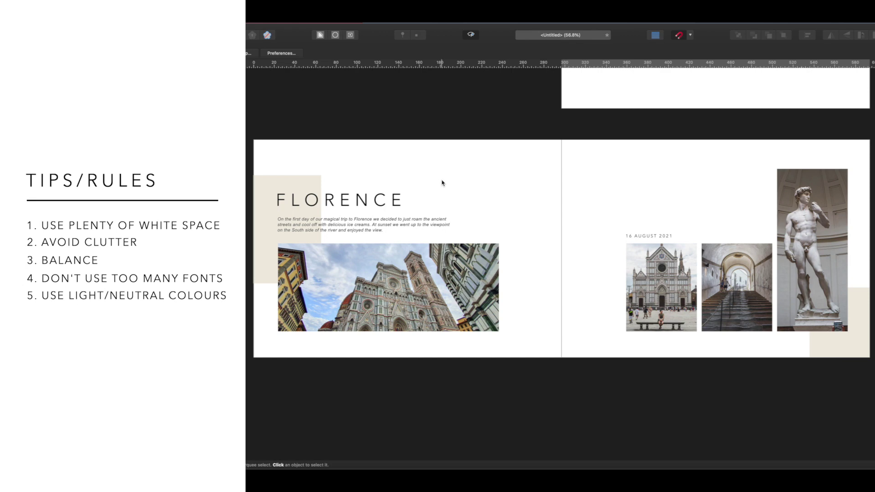
{"action": "scroll", "coordinate": [442, 183], "scroll_direction": "right", "scroll_amount": 1}
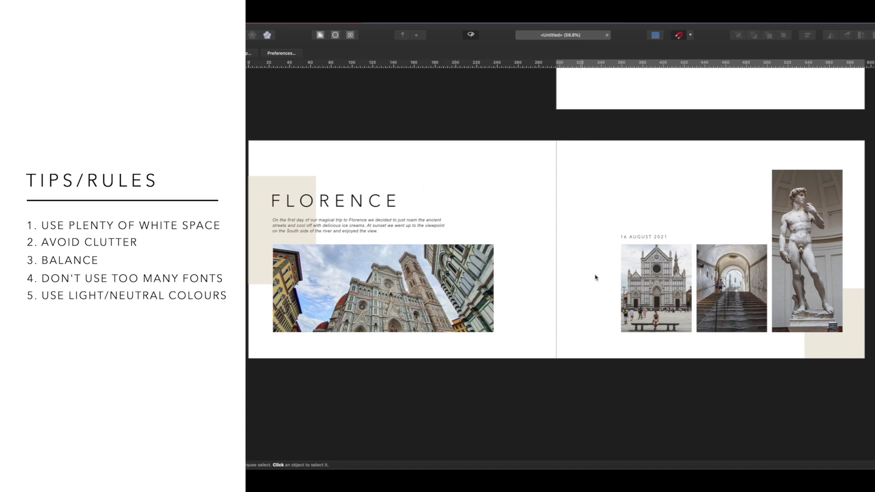
{"action": "left_click", "coordinate": [304, 186]}
{"action": "left_click", "coordinate": [390, 187]}
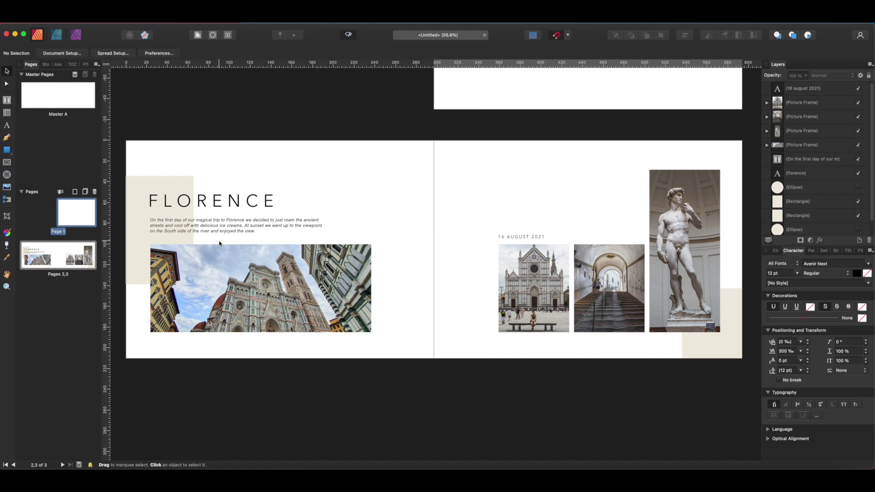
Step: Add two blank pages after page 3, creating pages 4–5 from Master A
{"action": "right_click", "coordinate": [91, 258]}
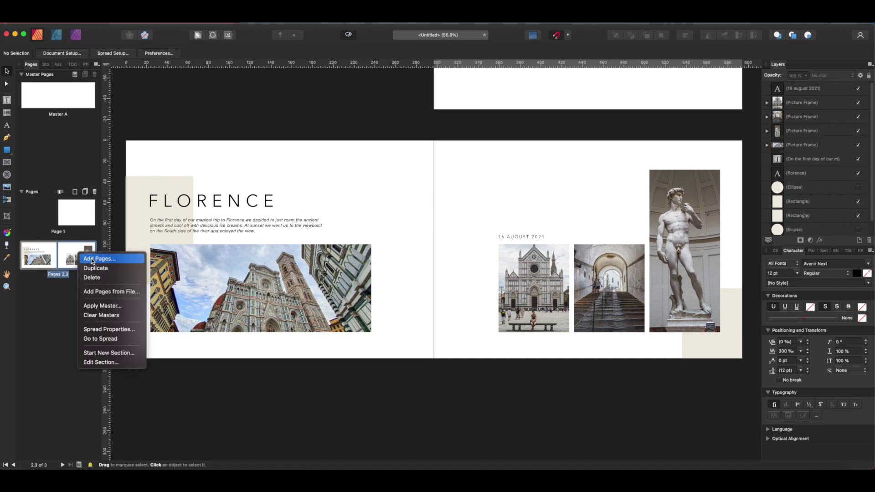
{"action": "left_click", "coordinate": [103, 256]}
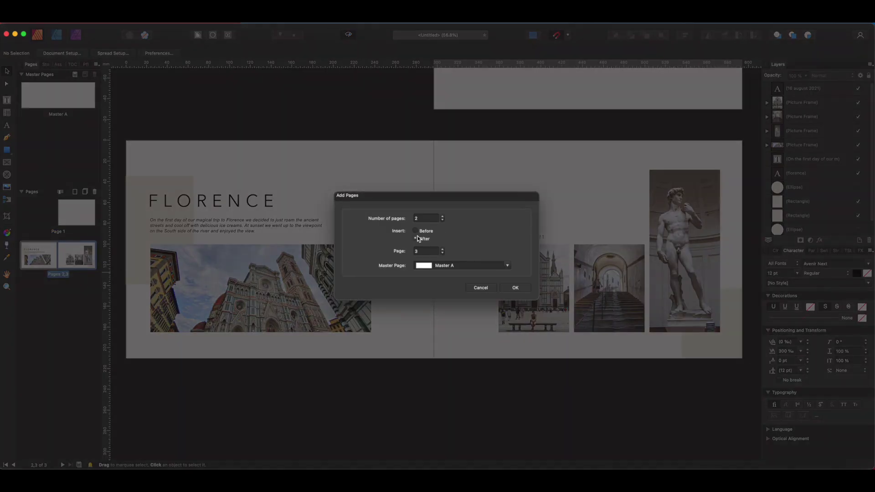
{"action": "left_click", "coordinate": [515, 288]}
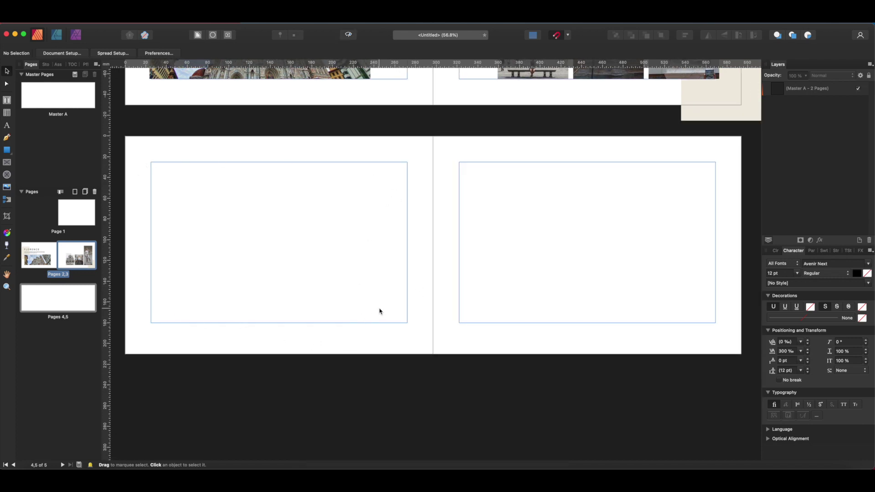
{"action": "scroll", "coordinate": [379, 311], "scroll_direction": "down", "scroll_amount": 1}
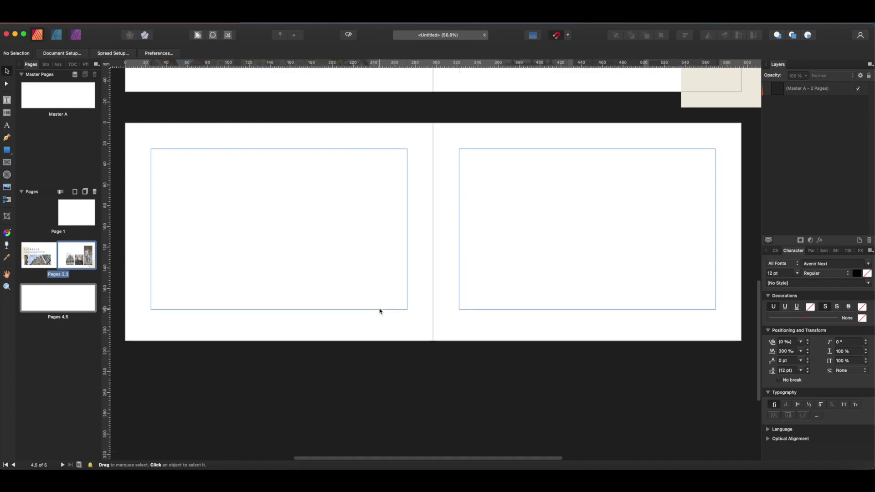
{"action": "scroll", "coordinate": [381, 308], "scroll_direction": "right", "scroll_amount": 1}
{"action": "scroll", "coordinate": [381, 308], "scroll_direction": "left", "scroll_amount": 2}
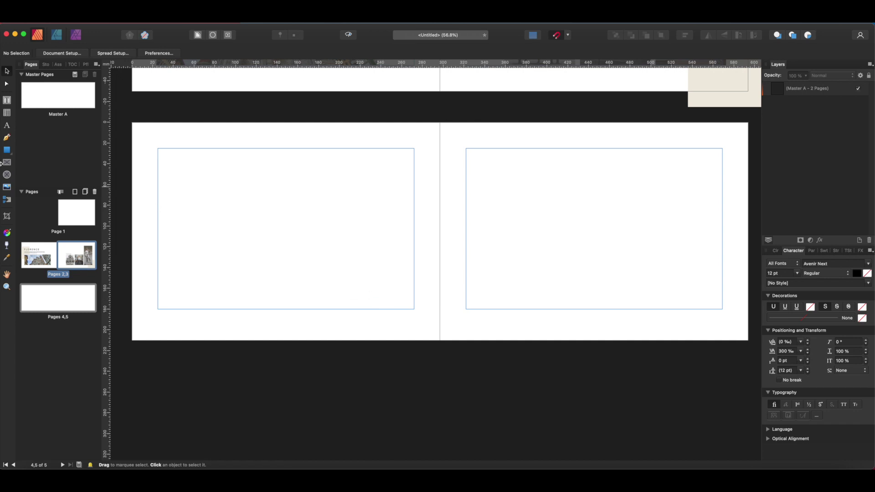
Step: Add a 'florence' title on page 4 in Avenir Next All Caps, enlarged to about 21 pt
{"action": "left_click", "coordinate": [5, 127]}
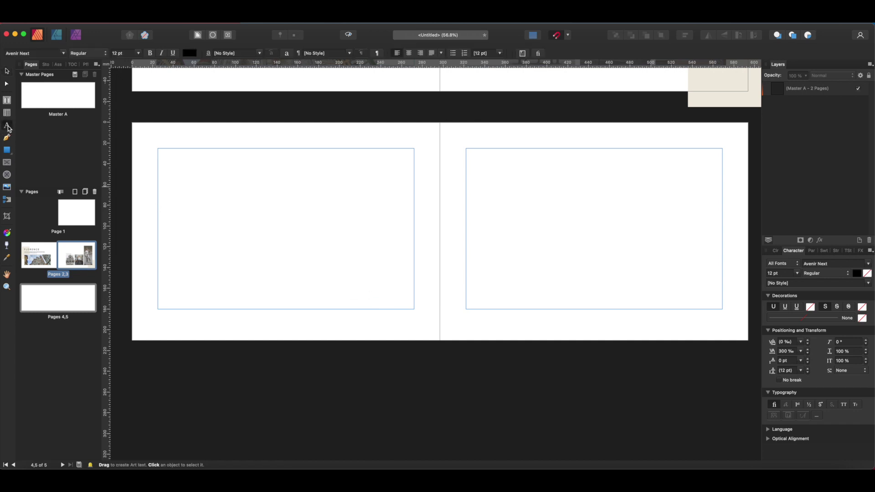
{"action": "left_click", "coordinate": [211, 201]}
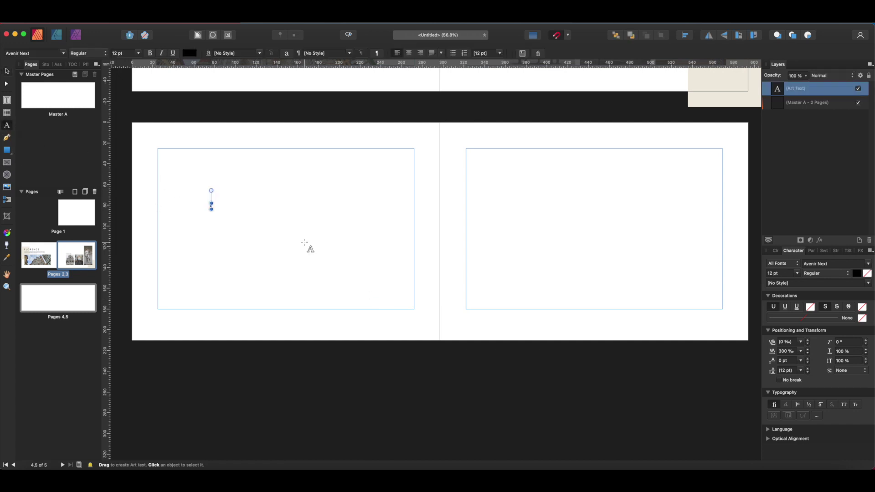
{"action": "type", "text": "florence"}
{"action": "key", "text": "Escape"}
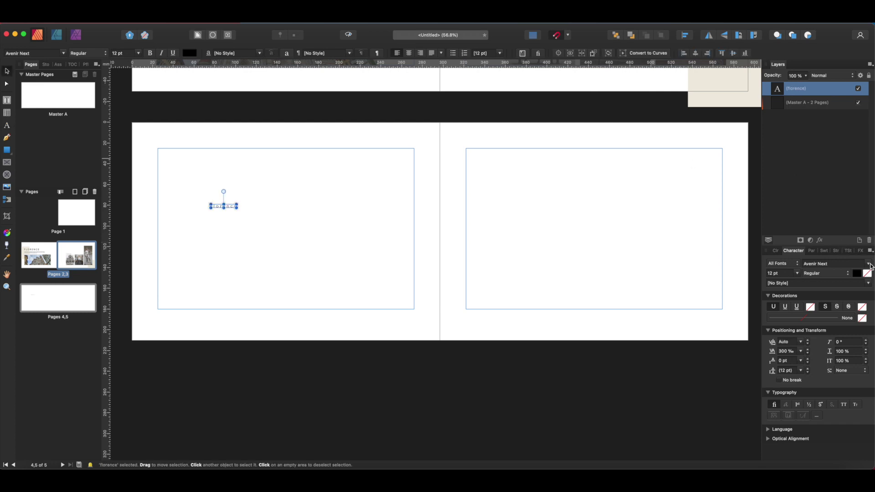
{"action": "left_click", "coordinate": [868, 264]}
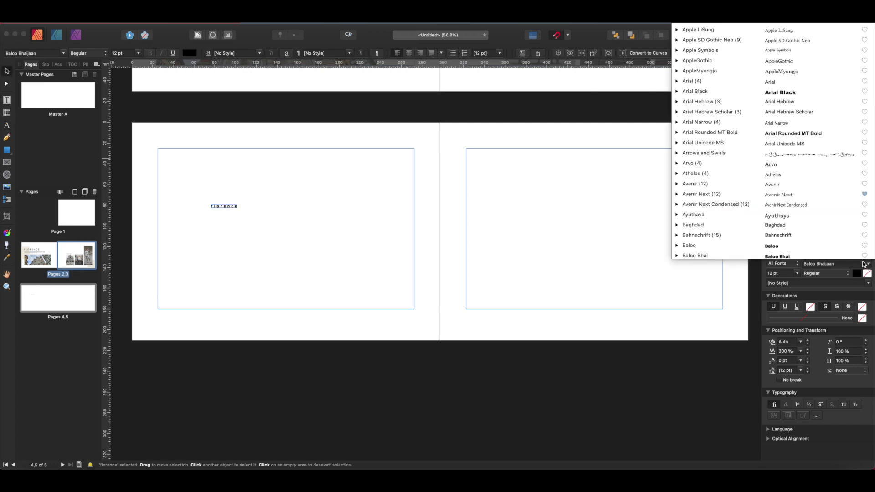
{"action": "left_click", "coordinate": [804, 195]}
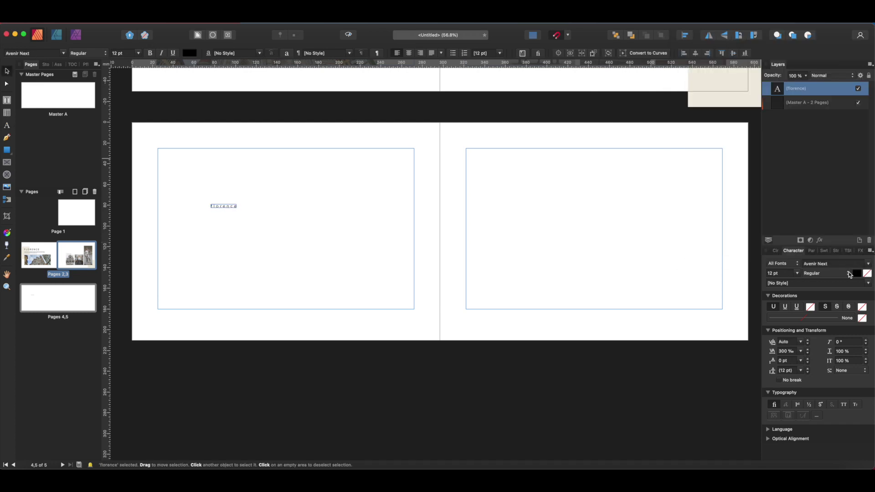
{"action": "left_click", "coordinate": [844, 405]}
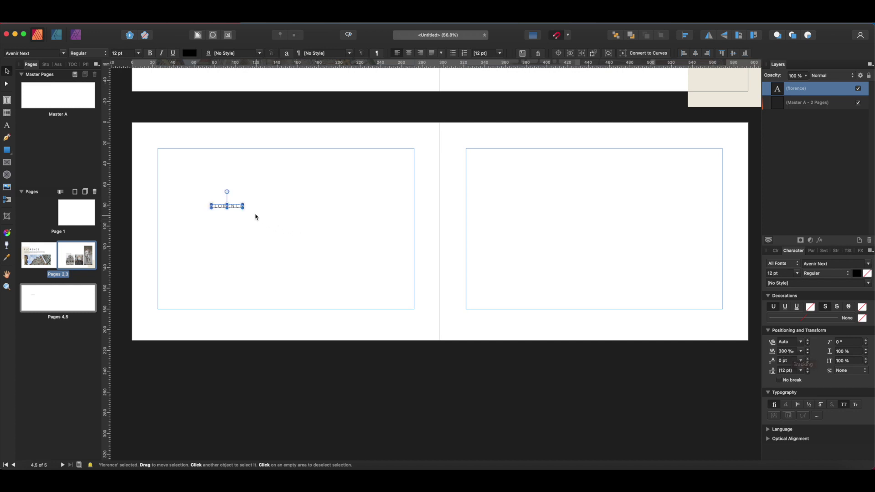
{"action": "left_click_drag", "start_coordinate": [243, 208], "coordinate": [294, 203]}
{"action": "left_click", "coordinate": [279, 235]}
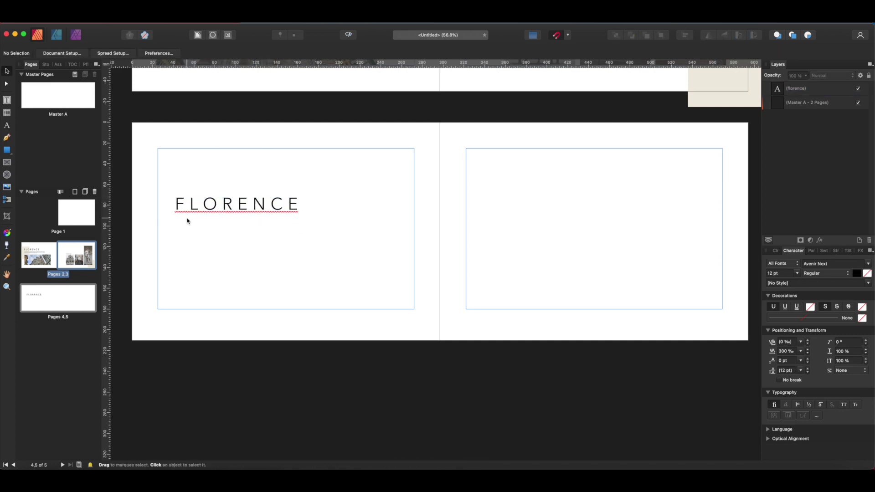
Step: Paste the first-day-in-Florence caption into a text frame below FLORENCE and adjust its width
{"action": "left_click", "coordinate": [8, 101]}
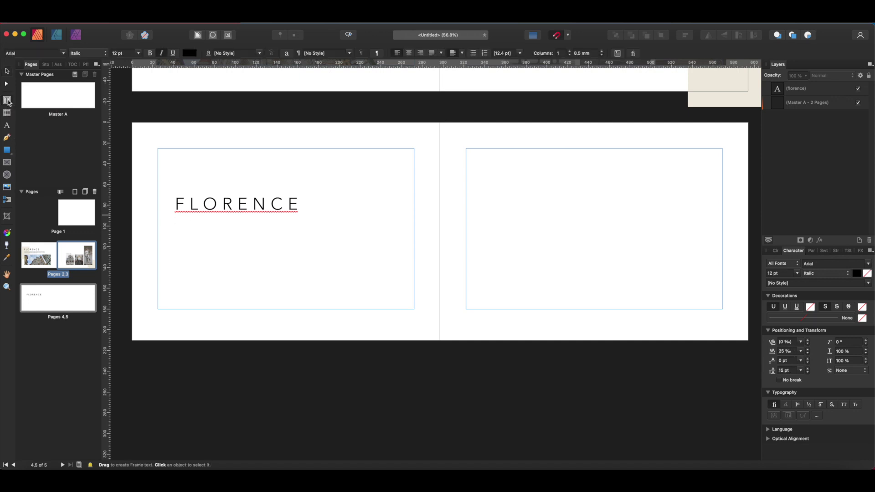
{"action": "left_click_drag", "start_coordinate": [176, 219], "coordinate": [357, 269]}
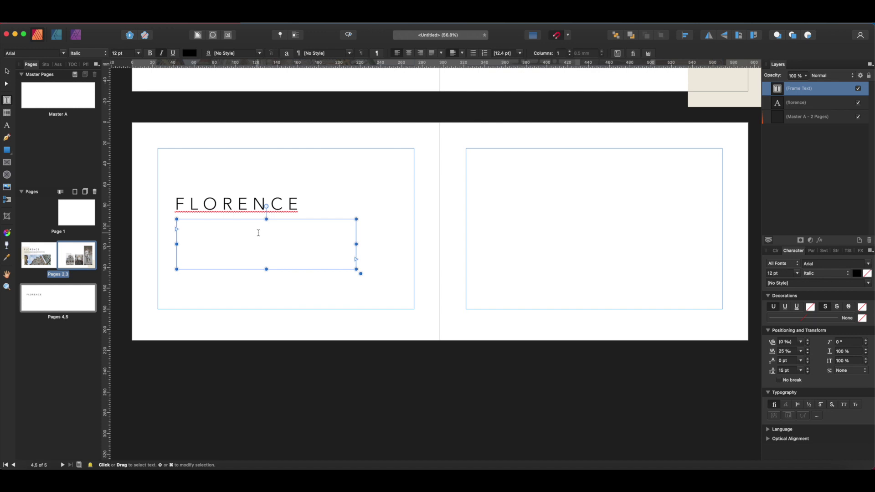
{"action": "key", "text": "super+v"}
{"action": "key", "text": "Escape"}
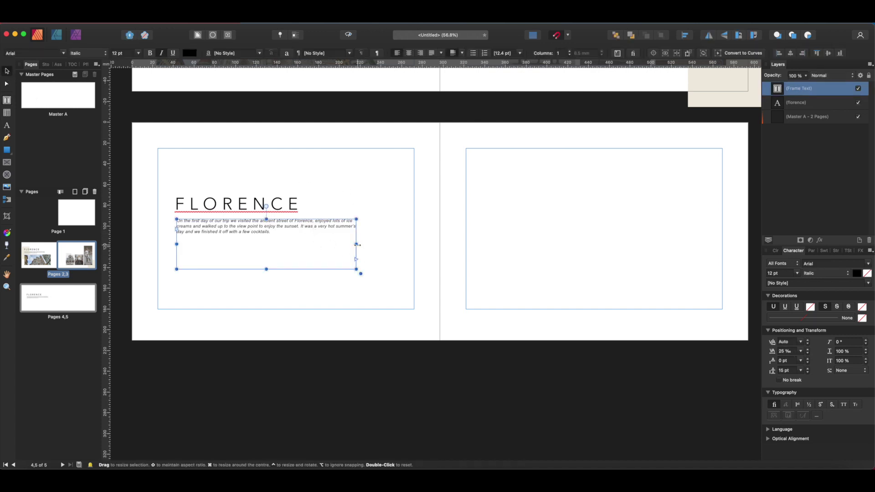
{"action": "left_click_drag", "start_coordinate": [358, 245], "coordinate": [259, 248]}
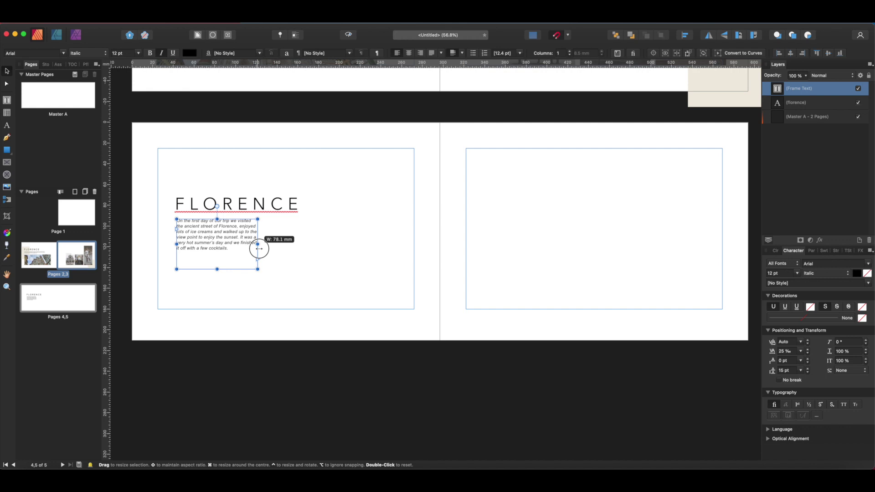
{"action": "left_click_drag", "start_coordinate": [259, 248], "coordinate": [364, 270]}
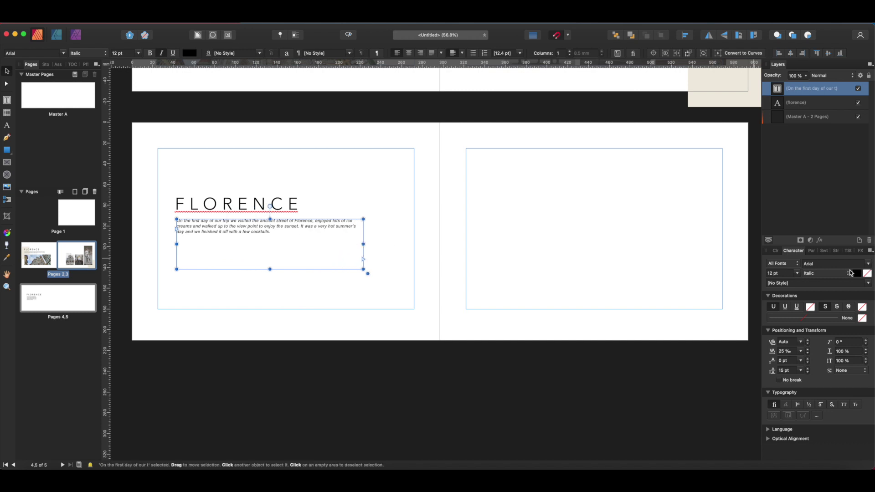
Step: Set the caption in Avenir Next Italic, 21‰ tracking and 15 pt leading, then nudge it up
{"action": "left_click", "coordinate": [869, 264]}
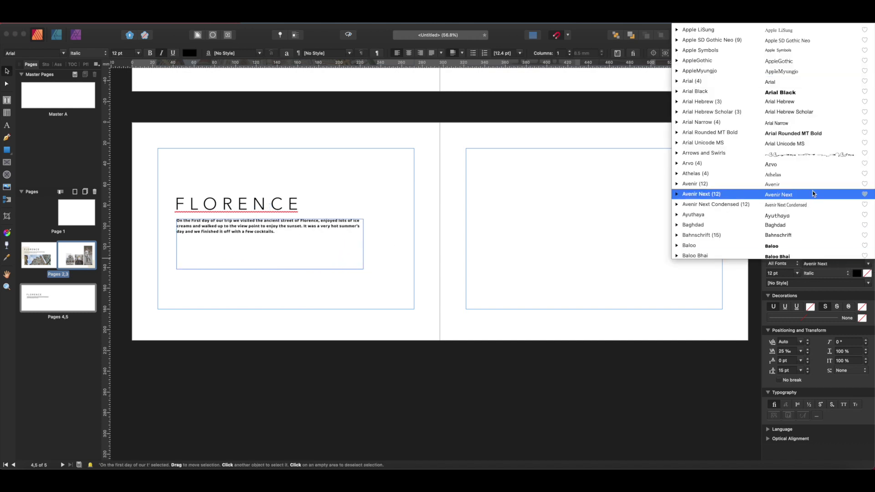
{"action": "scroll", "coordinate": [805, 168], "scroll_direction": "down", "scroll_amount": 5}
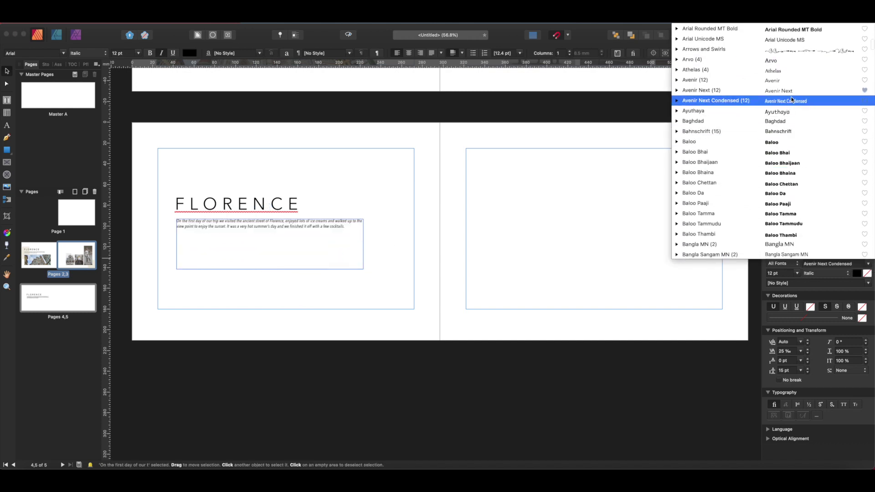
{"action": "left_click", "coordinate": [793, 91]}
{"action": "left_click", "coordinate": [830, 275]}
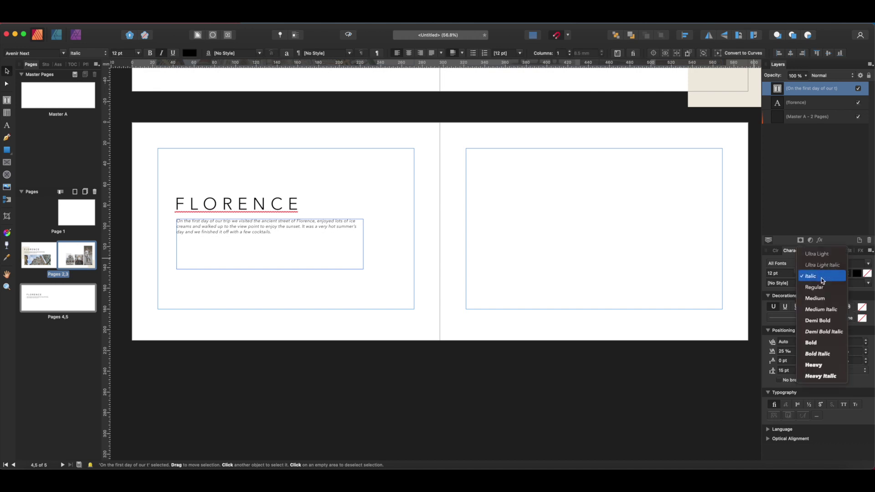
{"action": "left_click", "coordinate": [824, 278]}
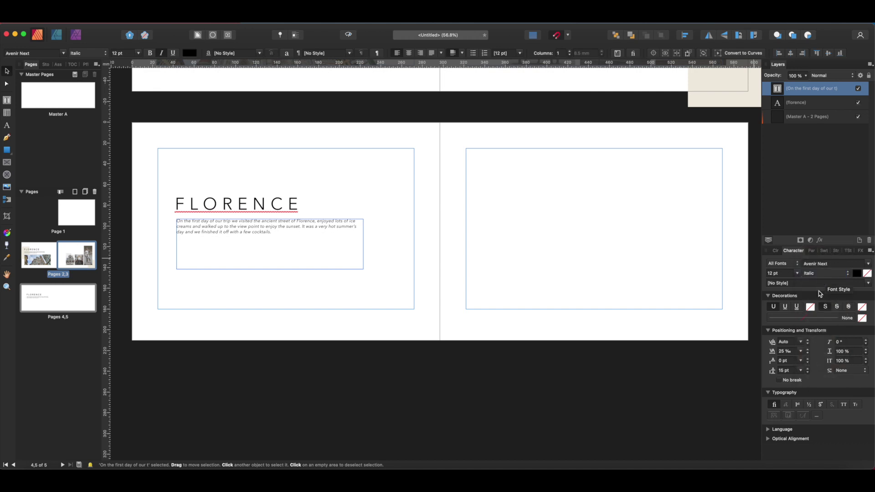
{"action": "left_click", "coordinate": [786, 353]}
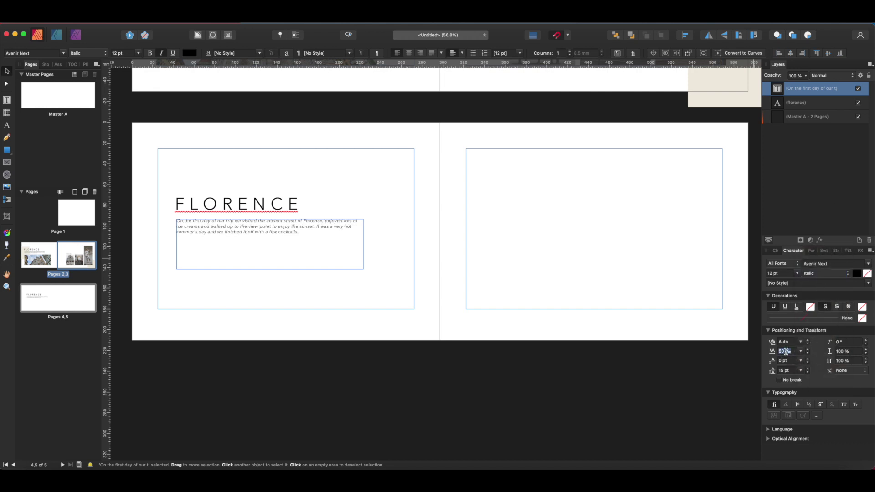
{"action": "key", "text": "Return"}
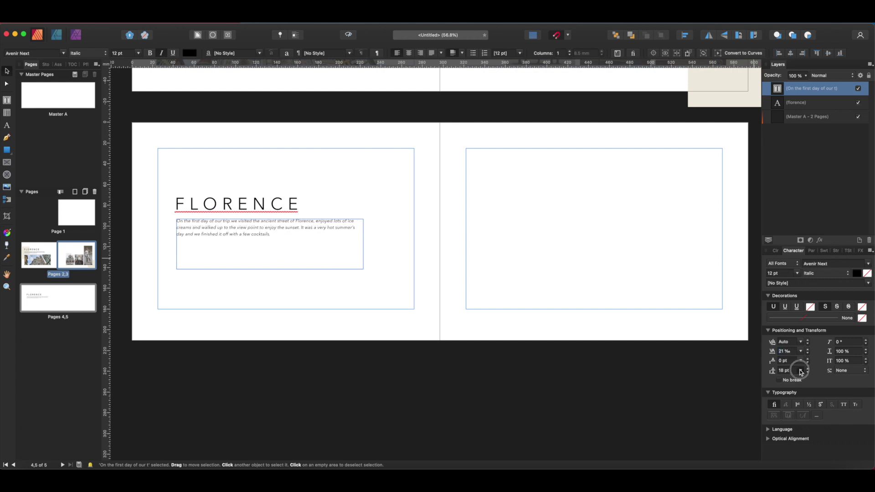
{"action": "left_click", "coordinate": [801, 371]}
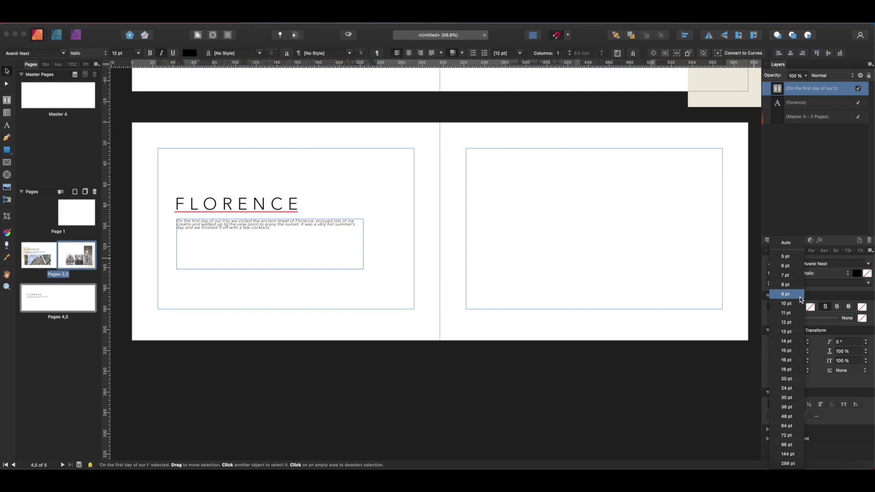
{"action": "left_click", "coordinate": [794, 351]}
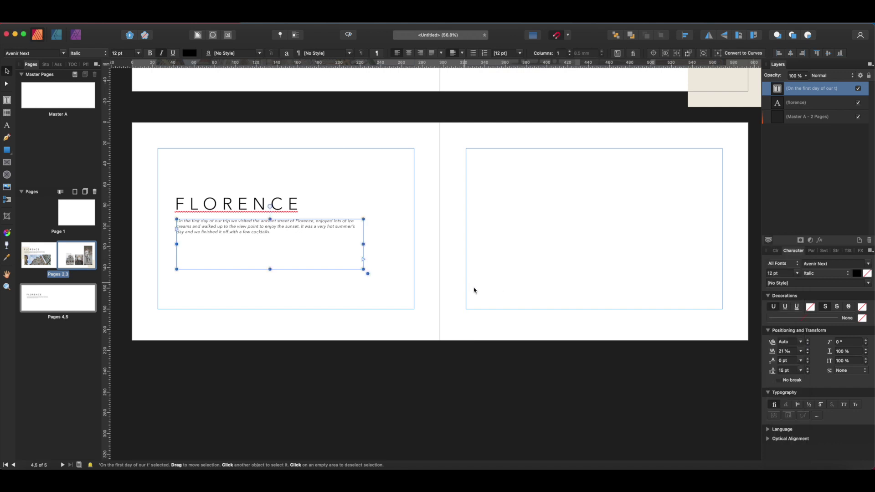
{"action": "left_click", "coordinate": [495, 257]}
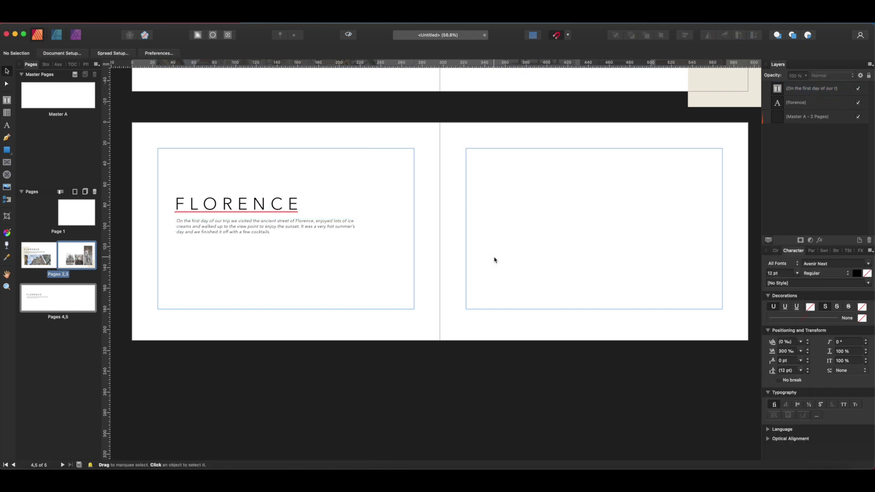
{"action": "left_click_drag", "start_coordinate": [233, 232], "coordinate": [234, 231]}
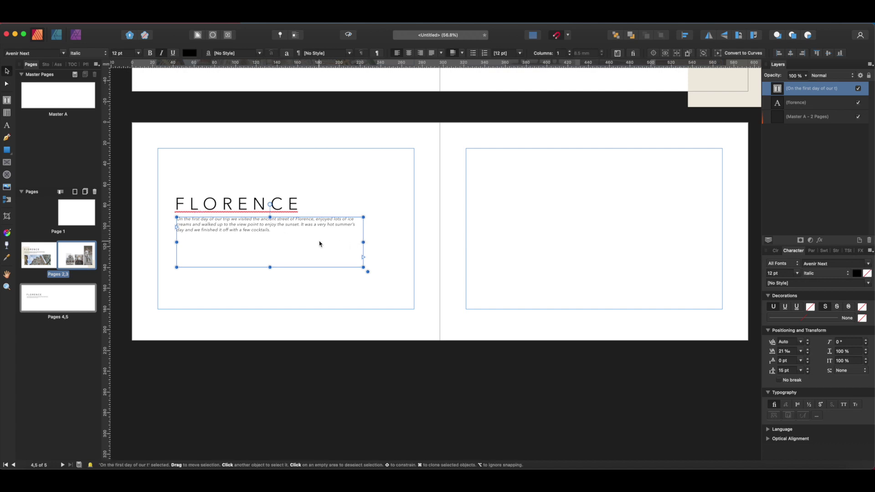
Step: Place the Florence cathedral photo in a large picture frame below the caption
{"action": "key", "text": "Escape"}
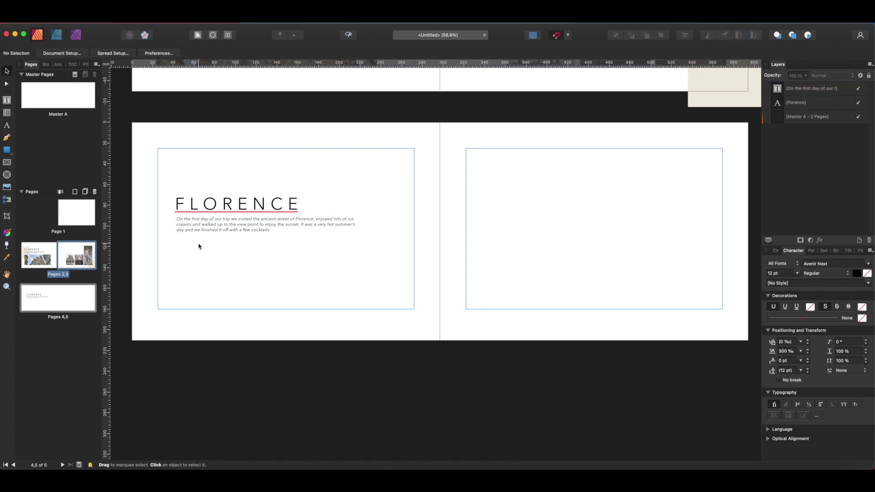
{"action": "left_click", "coordinate": [7, 163]}
{"action": "left_click_drag", "start_coordinate": [177, 236], "coordinate": [382, 309]}
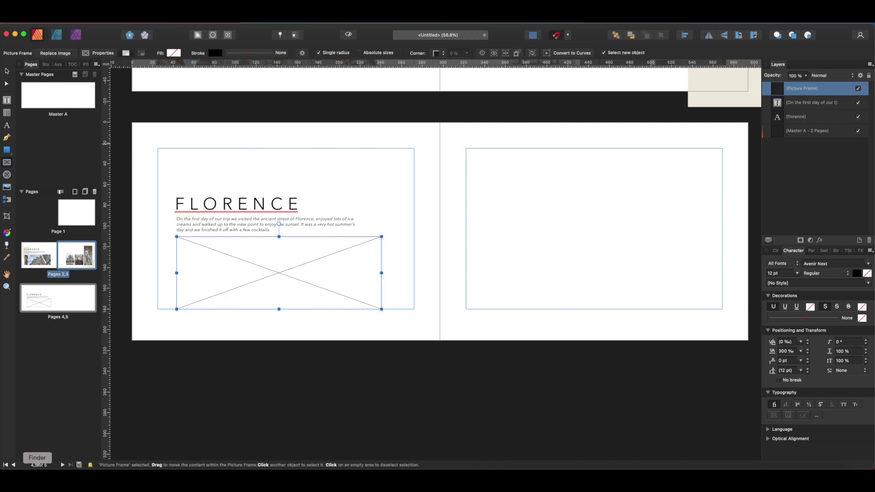
{"action": "left_click", "coordinate": [37, 474]}
{"action": "left_click_drag", "start_coordinate": [541, 250], "coordinate": [278, 272]}
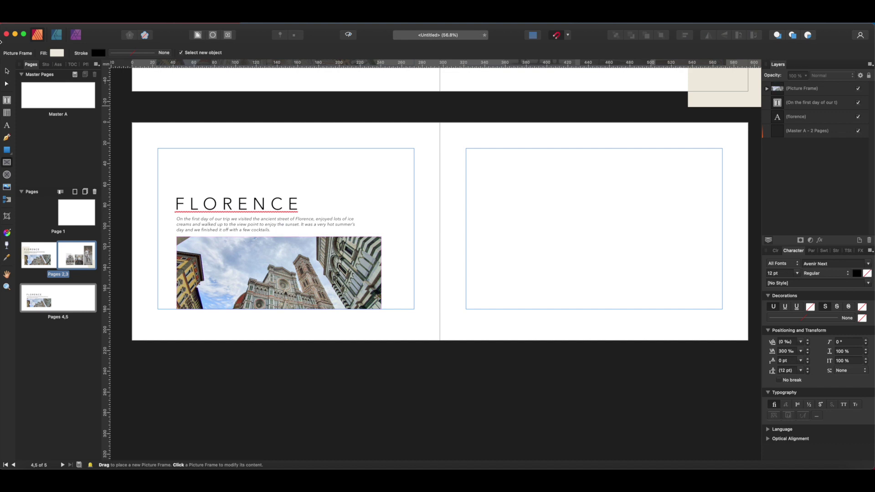
Step: Move the title and caption frames together to the left margin
{"action": "key", "text": "v"}
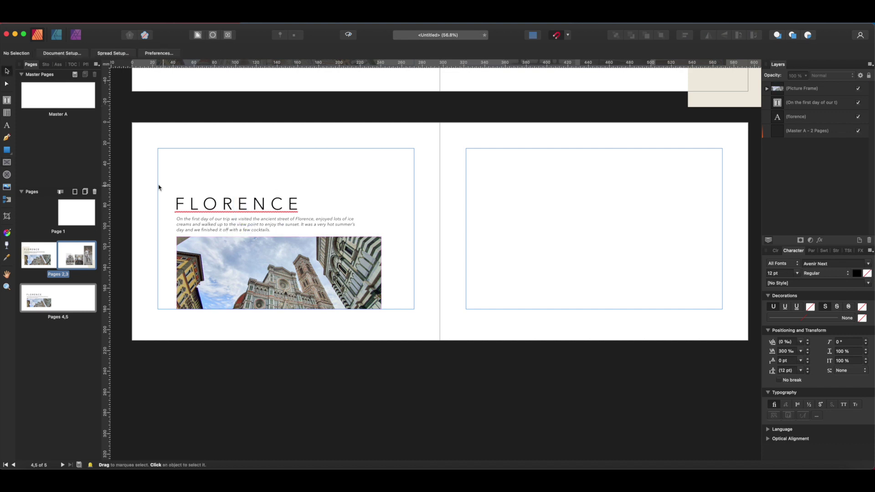
{"action": "left_click_drag", "start_coordinate": [158, 187], "coordinate": [364, 252]}
{"action": "left_click_drag", "start_coordinate": [223, 225], "coordinate": [205, 205]}
{"action": "left_click", "coordinate": [446, 263]}
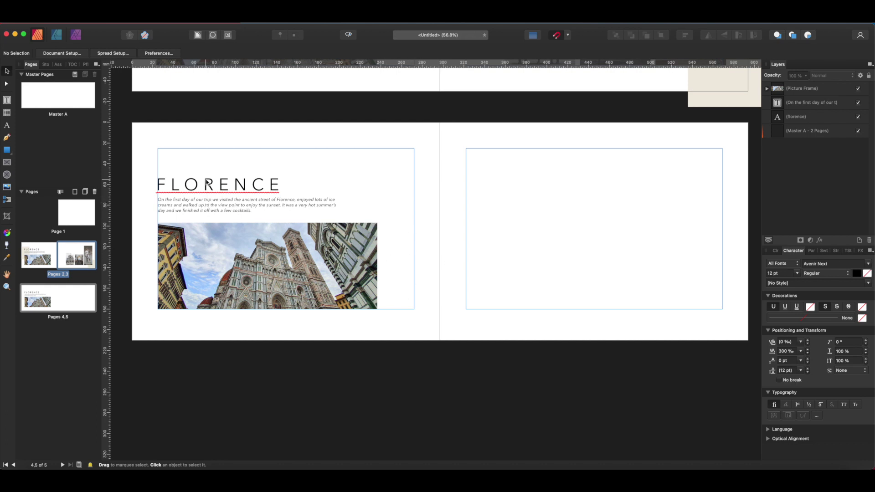
{"action": "left_click", "coordinate": [217, 212]}
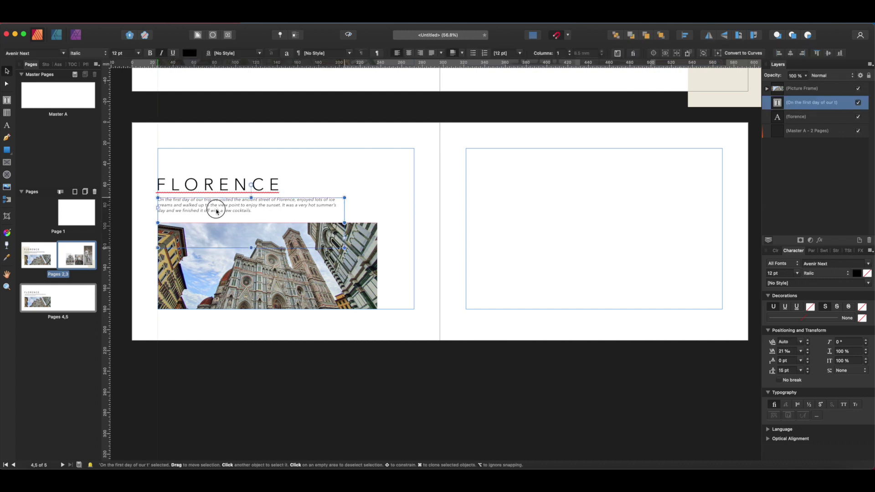
{"action": "left_click", "coordinate": [340, 193]}
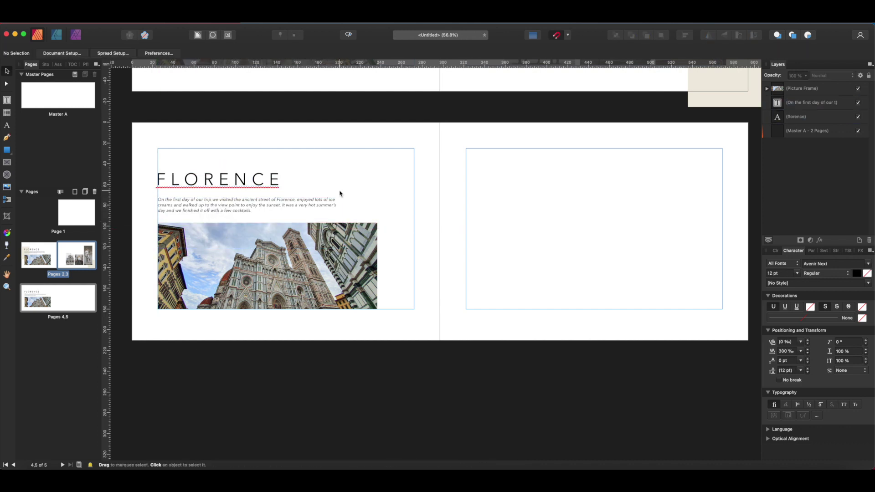
Step: Draw a beige rectangle at the title's left end, layer it behind FLORENCE, and lower its top edge
{"action": "left_click", "coordinate": [7, 151]}
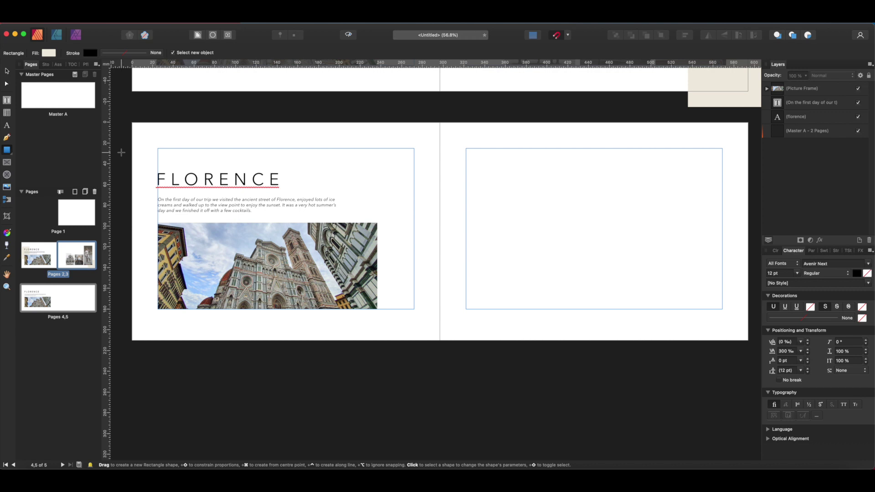
{"action": "left_click_drag", "start_coordinate": [121, 152], "coordinate": [201, 238]}
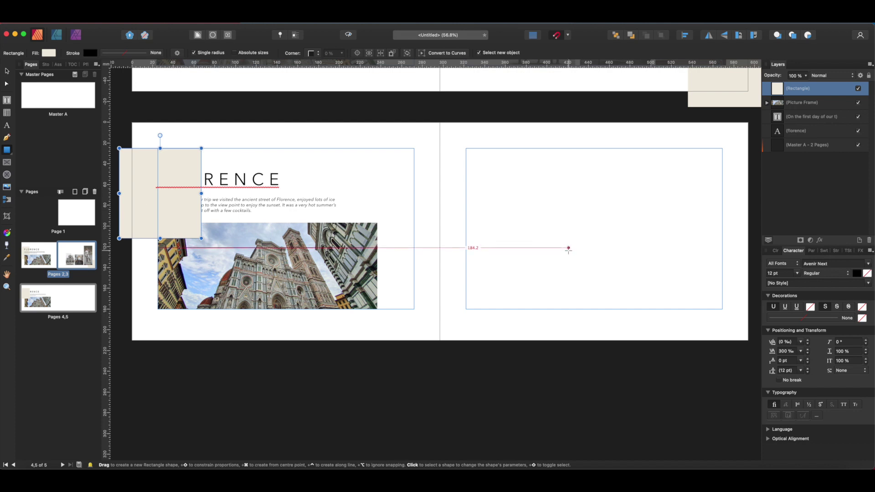
{"action": "left_click", "coordinate": [809, 89]}
{"action": "left_click_drag", "start_coordinate": [809, 89], "coordinate": [806, 137]}
{"action": "left_click", "coordinate": [7, 70]}
{"action": "left_click", "coordinate": [206, 130]}
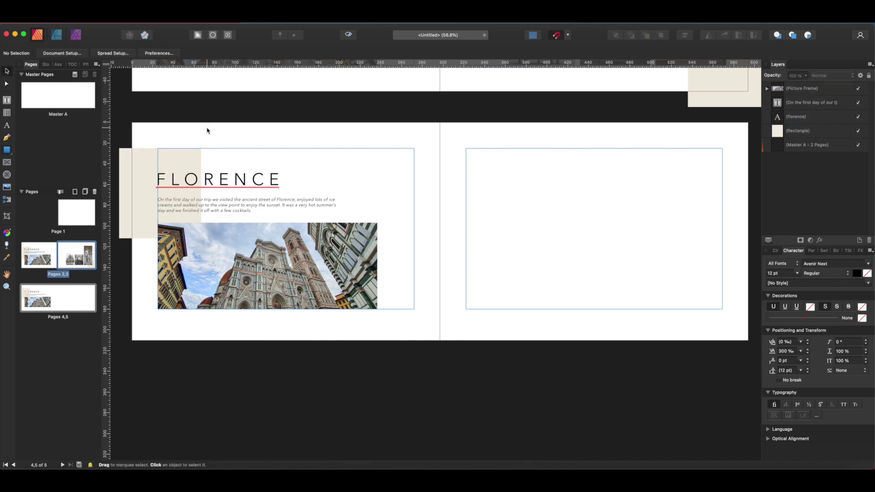
{"action": "left_click", "coordinate": [172, 153]}
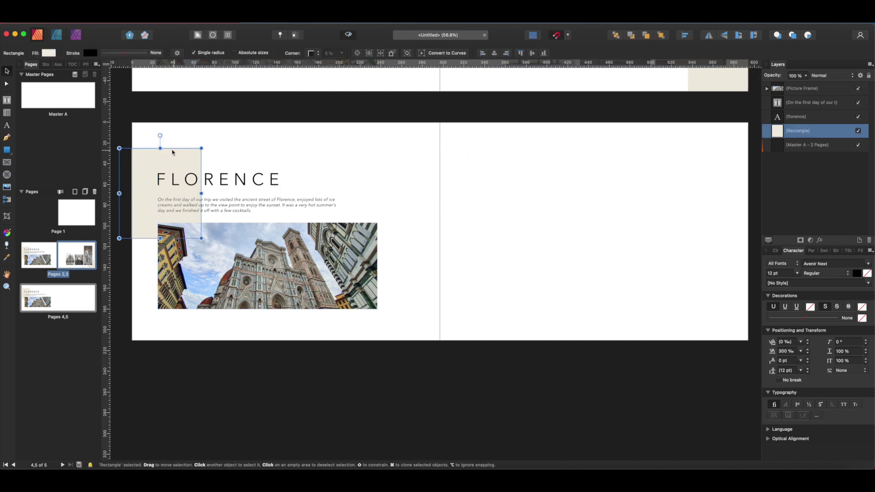
{"action": "mouse_move", "coordinate": [160, 148]}
{"action": "left_mouse_down"}
{"action": "mouse_move", "coordinate": [161, 168]}
{"action": "mouse_move", "coordinate": [161, 153]}
{"action": "left_mouse_up"}
{"action": "left_click", "coordinate": [399, 170]}
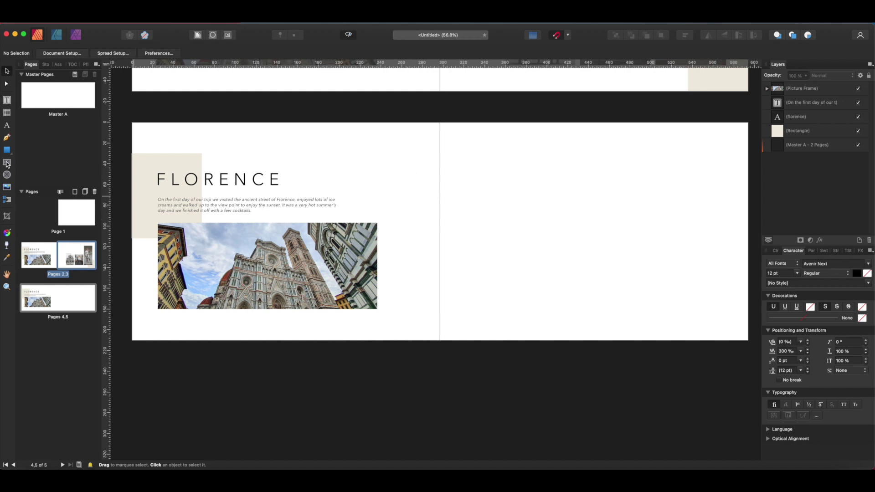
Step: Duplicate the cathedral frame onto page 5, narrow it to 73.4 mm, and repeat for three frames
{"action": "left_click", "coordinate": [263, 253]}
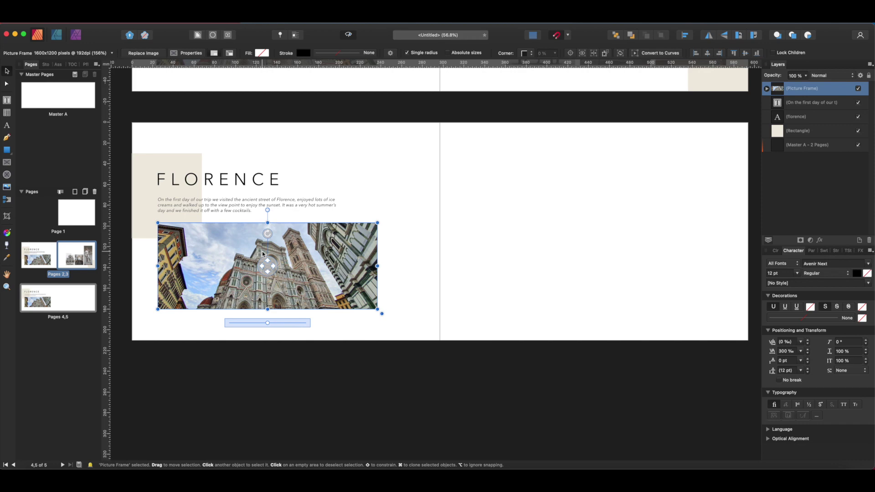
{"action": "mouse_move", "coordinate": [223, 250]}
{"action": "left_mouse_down"}
{"action": "mouse_move", "coordinate": [566, 251]}
{"action": "mouse_move", "coordinate": [549, 258]}
{"action": "mouse_move", "coordinate": [568, 249]}
{"action": "left_mouse_up"}
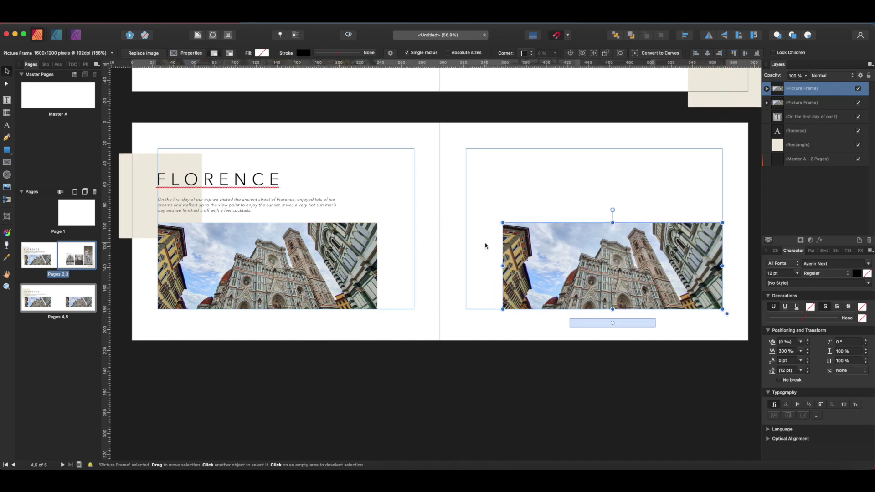
{"action": "left_click", "coordinate": [548, 181]}
{"action": "left_click", "coordinate": [610, 266]}
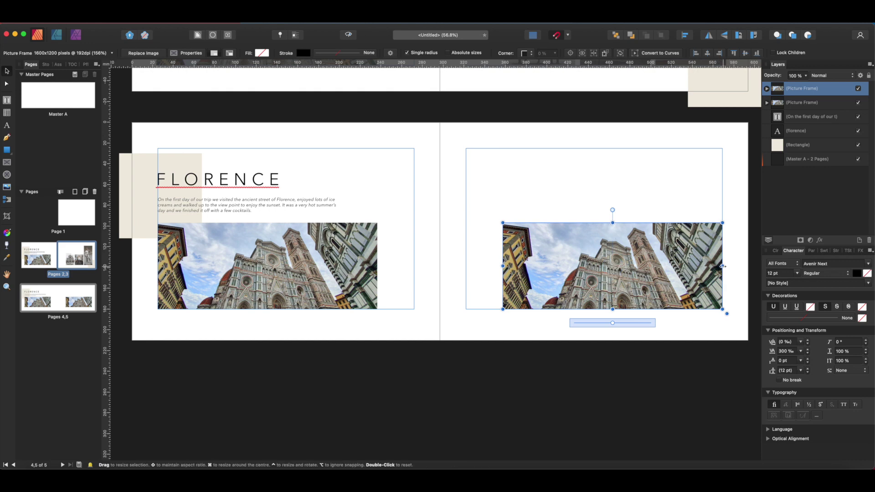
{"action": "left_click_drag", "start_coordinate": [723, 266], "coordinate": [580, 267]}
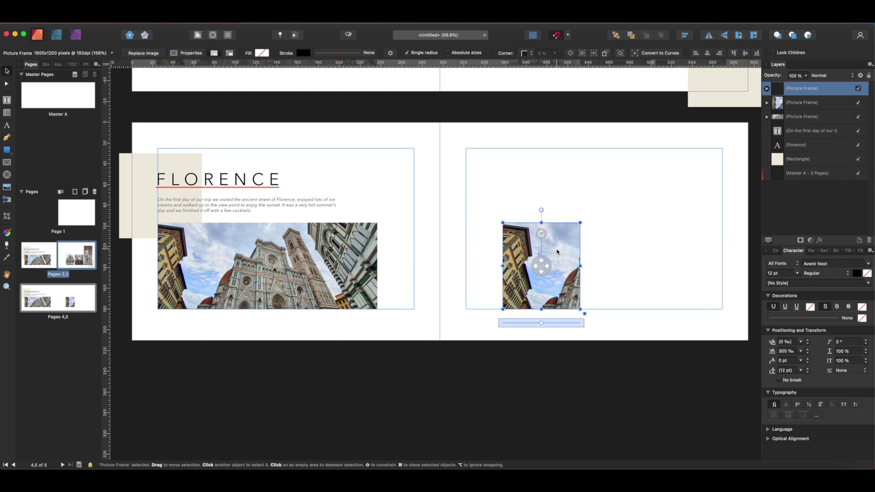
{"action": "key", "text": "super+j"}
{"action": "key", "text": "super+j"}
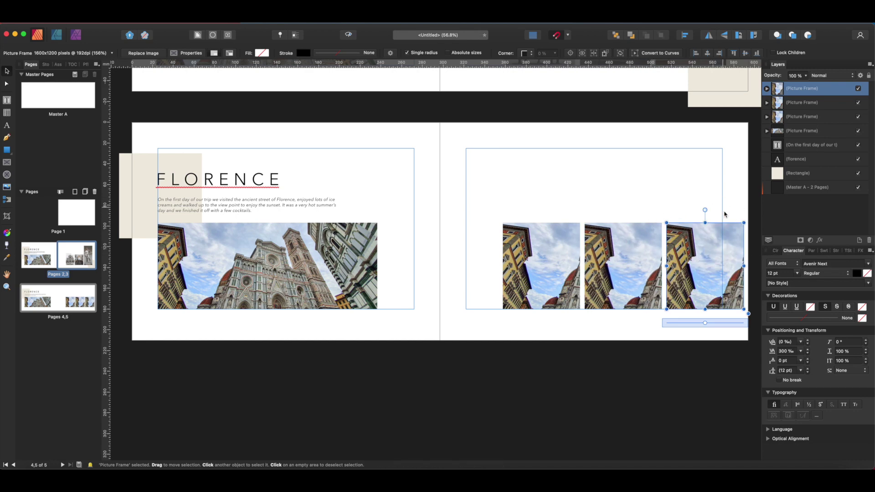
{"action": "left_click_drag", "start_coordinate": [749, 210], "coordinate": [475, 324]}
{"action": "left_click_drag", "start_coordinate": [744, 266], "coordinate": [693, 260]}
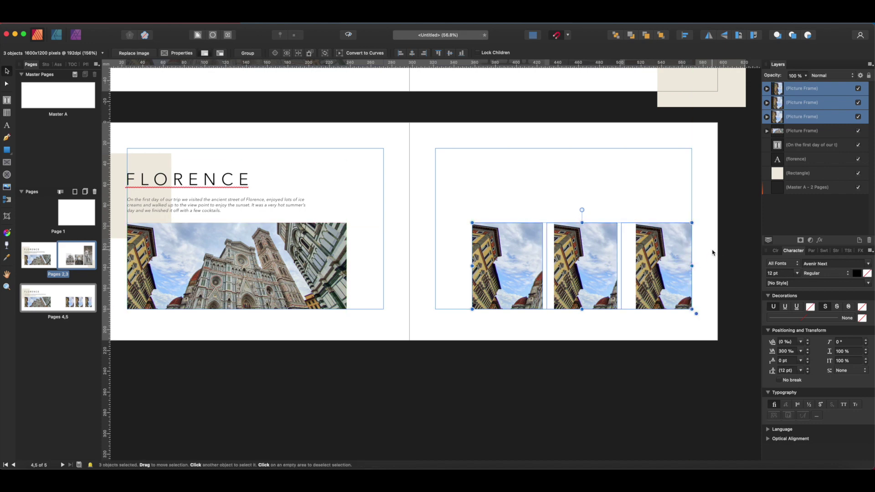
Step: Make the rightmost page 5 picture frame taller, to 134.5 mm
{"action": "left_click", "coordinate": [714, 253]}
{"action": "key", "text": "super+Tab"}
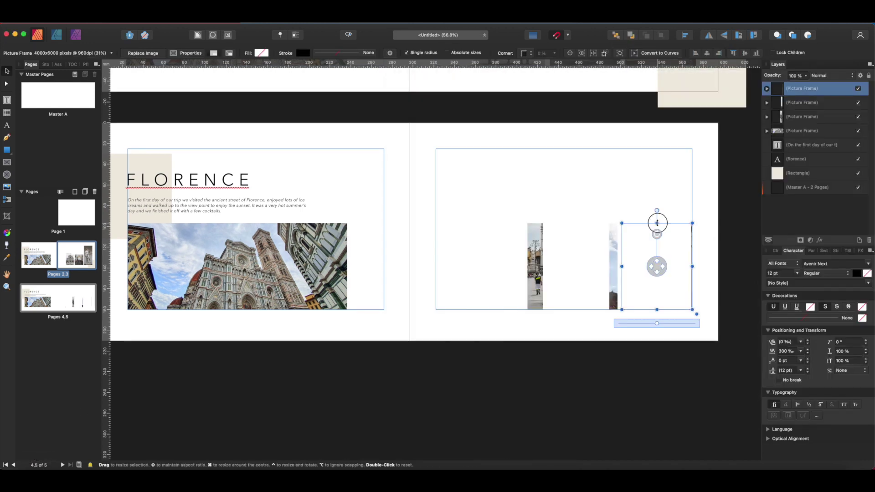
{"action": "left_click_drag", "start_coordinate": [656, 222], "coordinate": [657, 169]}
{"action": "left_click", "coordinate": [631, 258]}
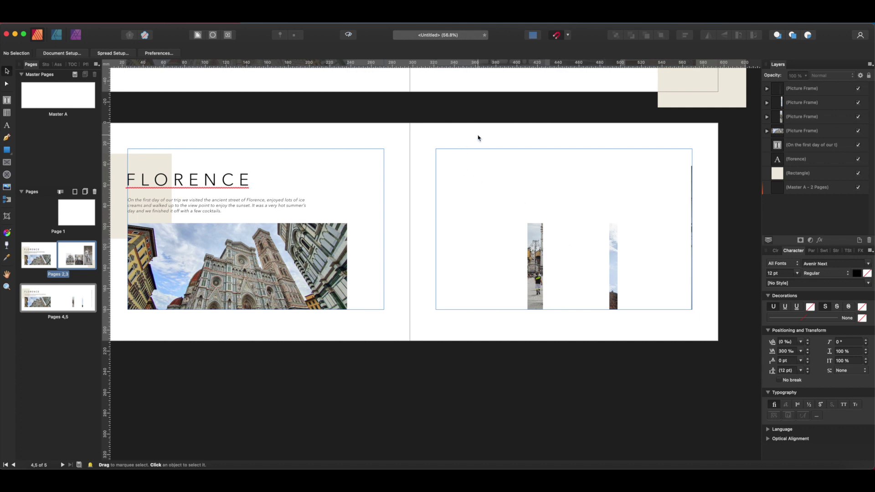
Step: Scale all three right-page photos to fill their frames and nudge the Santa Croce picture down
{"action": "left_click_drag", "start_coordinate": [463, 132], "coordinate": [738, 351]}
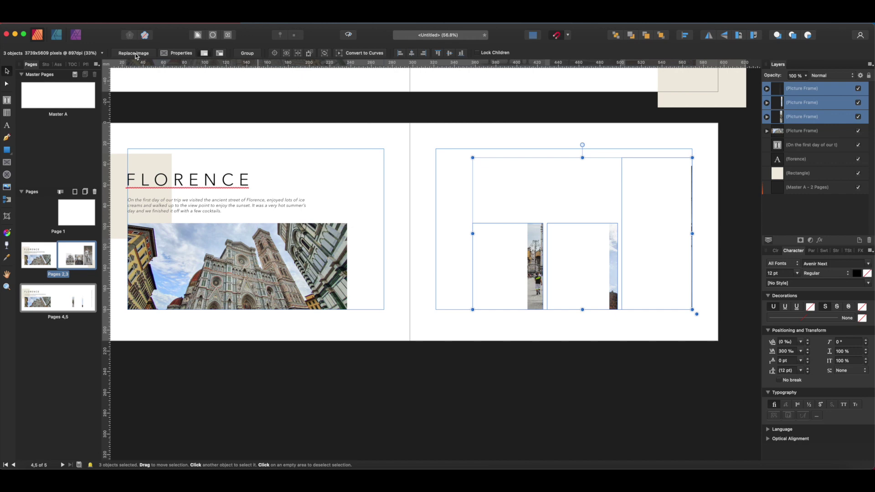
{"action": "left_click", "coordinate": [179, 53]}
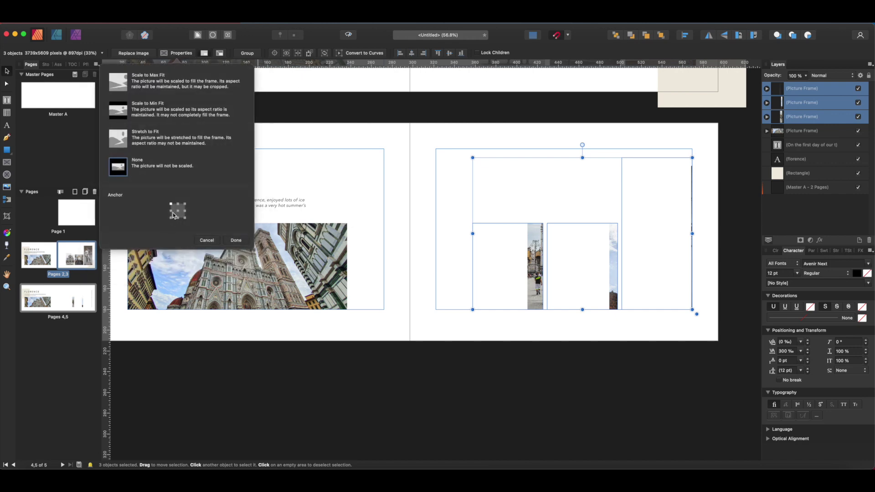
{"action": "left_click", "coordinate": [120, 83]}
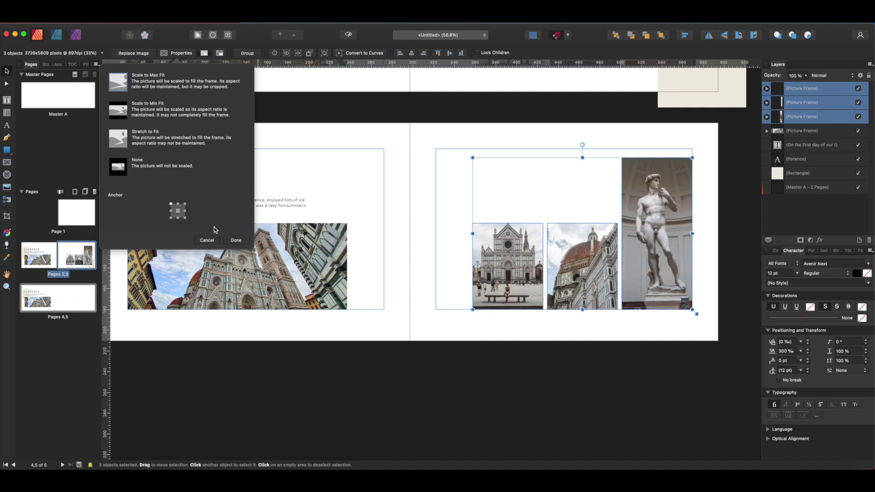
{"action": "left_click", "coordinate": [230, 239]}
{"action": "left_click", "coordinate": [410, 189]}
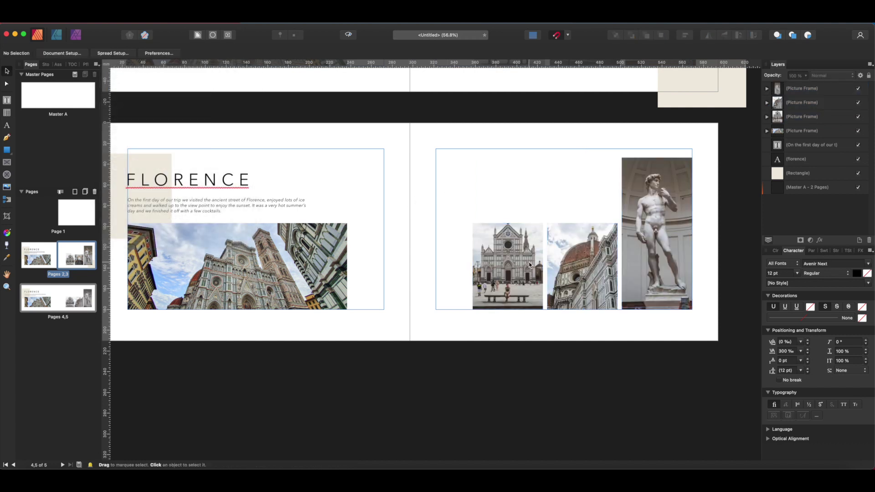
{"action": "left_click", "coordinate": [509, 245]}
{"action": "left_click_drag", "start_coordinate": [512, 275], "coordinate": [512, 276]}
{"action": "left_click", "coordinate": [564, 186]}
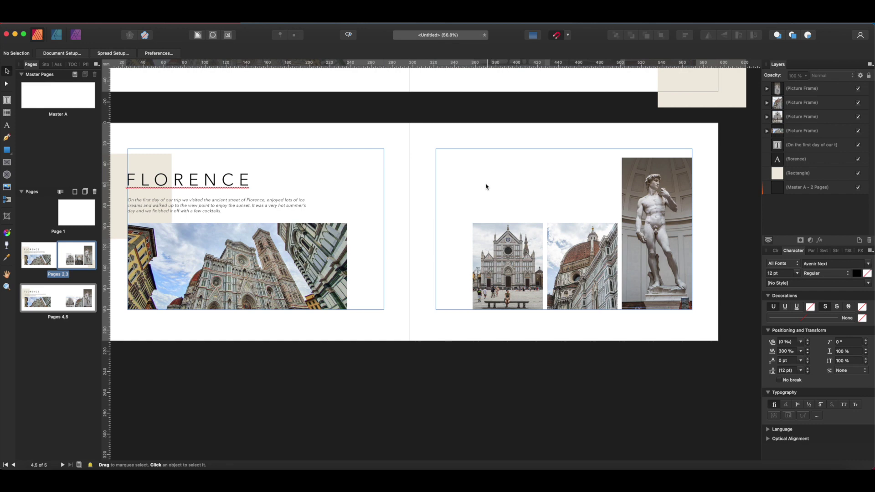
Step: Duplicate the beige block and move the copy to the David statue photo's lower right
{"action": "left_click", "coordinate": [165, 165]}
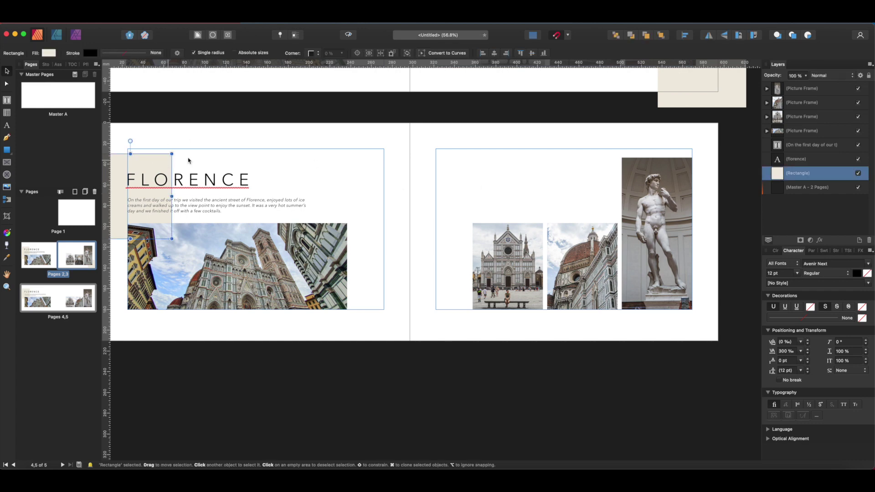
{"action": "key", "text": "super+j"}
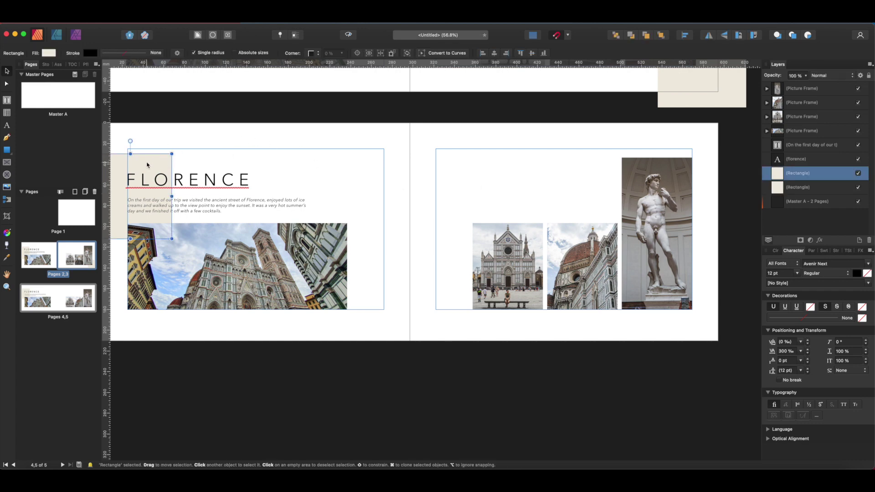
{"action": "left_click_drag", "start_coordinate": [147, 162], "coordinate": [716, 290]}
{"action": "left_click", "coordinate": [491, 160]}
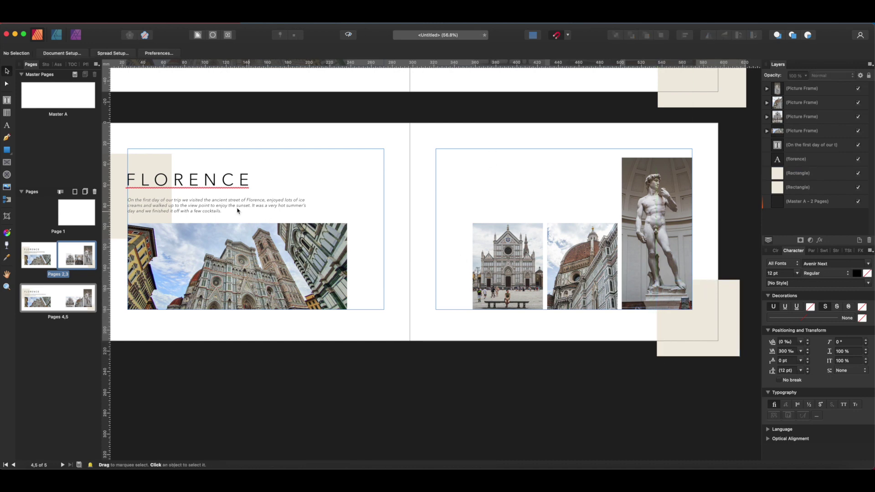
Step: Add a spaced 16 AUGUST 2021 date above the right-page photos at 14.5 pt and preview
{"action": "left_click", "coordinate": [228, 183]}
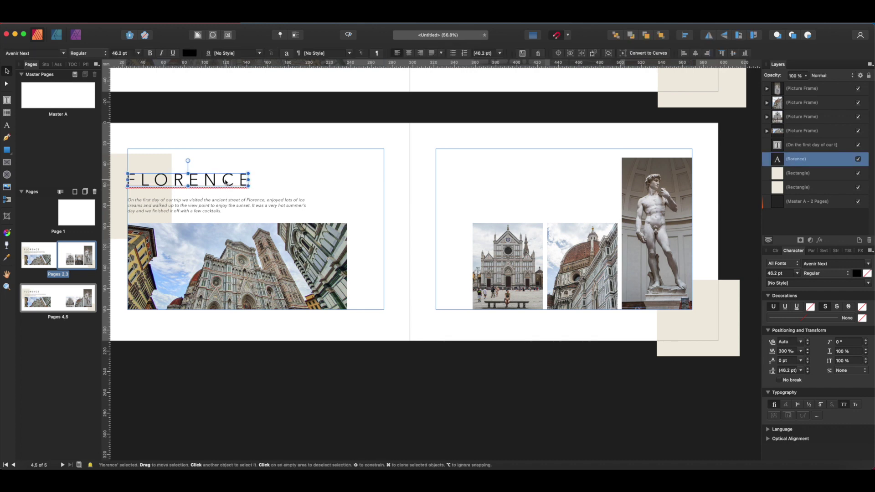
{"action": "key", "text": "super+j"}
{"action": "left_click_drag", "start_coordinate": [210, 182], "coordinate": [552, 213]}
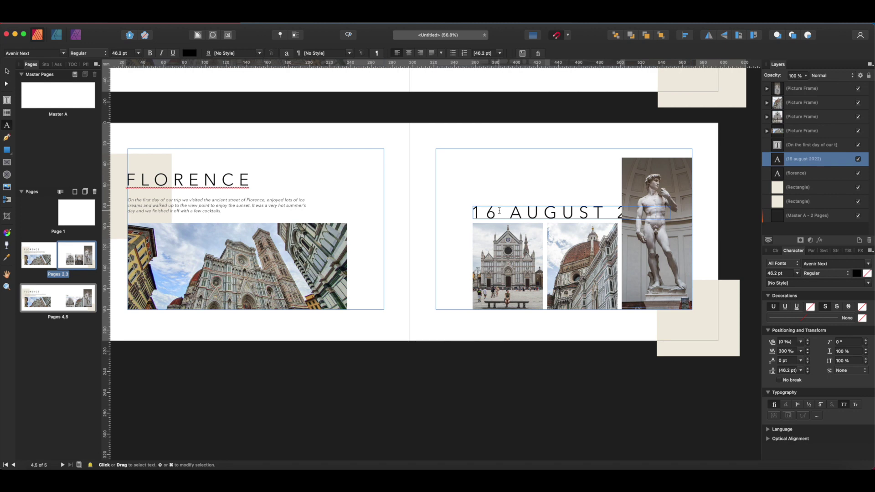
{"action": "key", "text": "Escape"}
{"action": "key", "text": "v"}
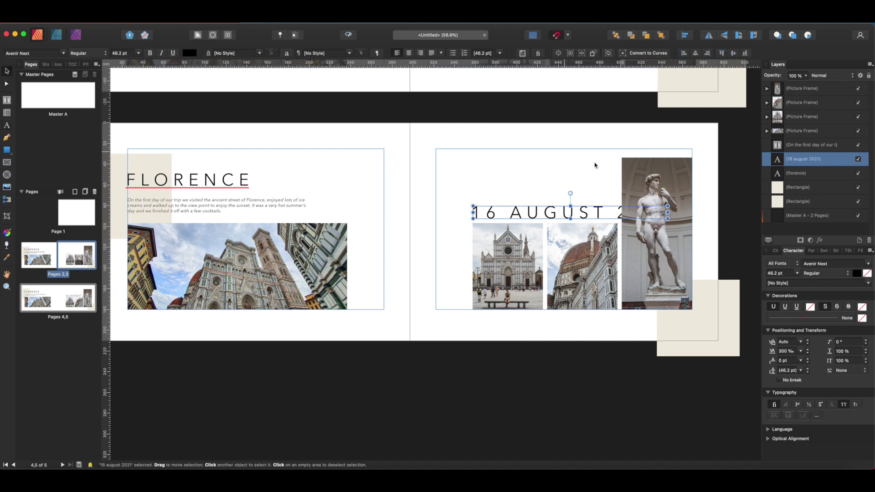
{"action": "left_click_drag", "start_coordinate": [667, 206], "coordinate": [514, 218]}
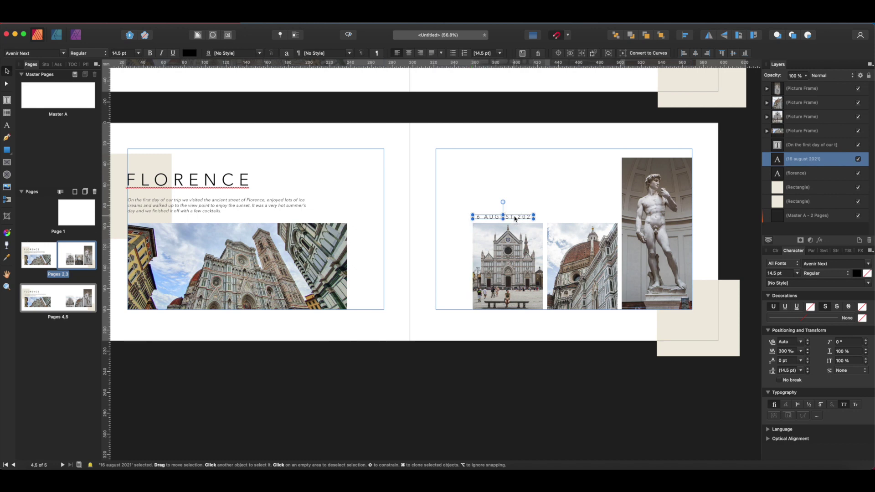
{"action": "key", "text": "w"}
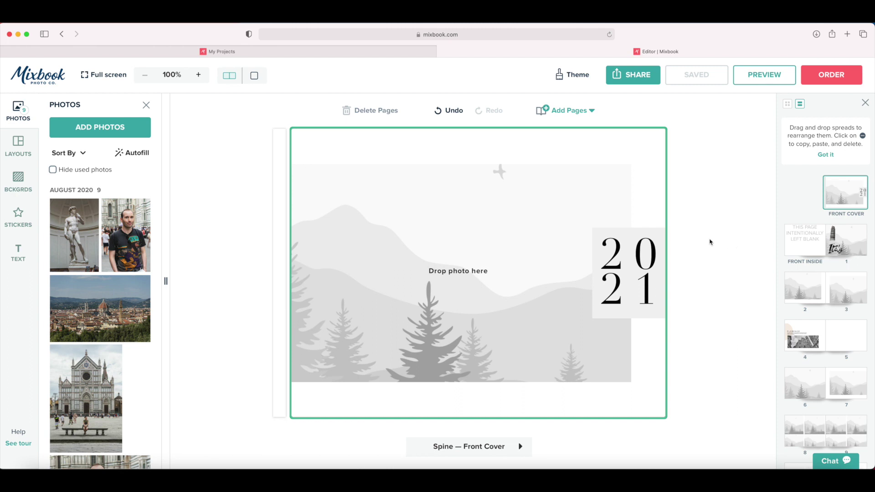
Step: Go to the pages 6–7 spread and delete its photo placeholders, leaving both pages blank
{"action": "left_click", "coordinate": [825, 381]}
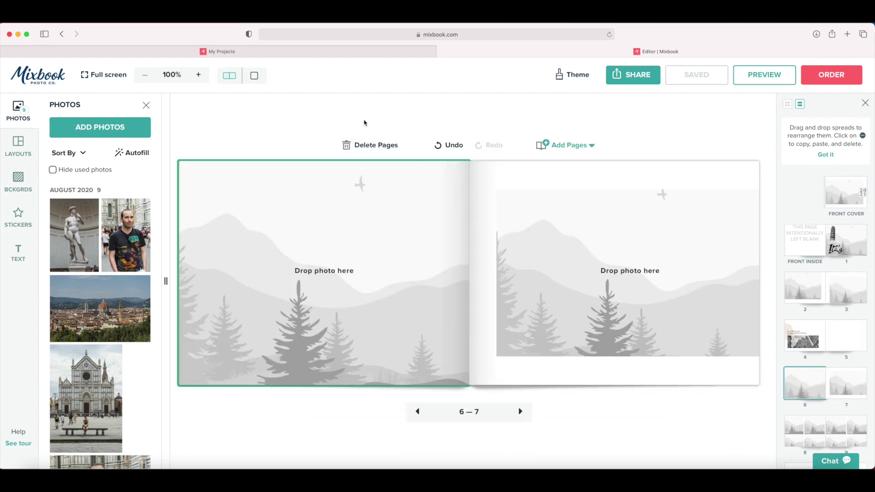
{"action": "left_click", "coordinate": [392, 192]}
{"action": "key", "text": "Delete"}
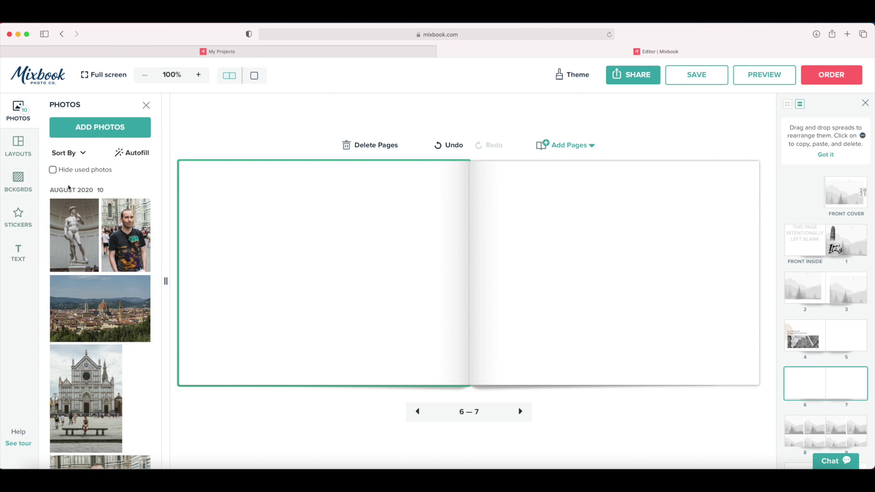
Step: Add a left-aligned FLORENCE text box to page 6 in Avenir Next at size 60
{"action": "left_click", "coordinate": [18, 251]}
{"action": "left_click_drag", "start_coordinate": [130, 137], "coordinate": [297, 258]}
{"action": "type", "text": "FLORENCE"}
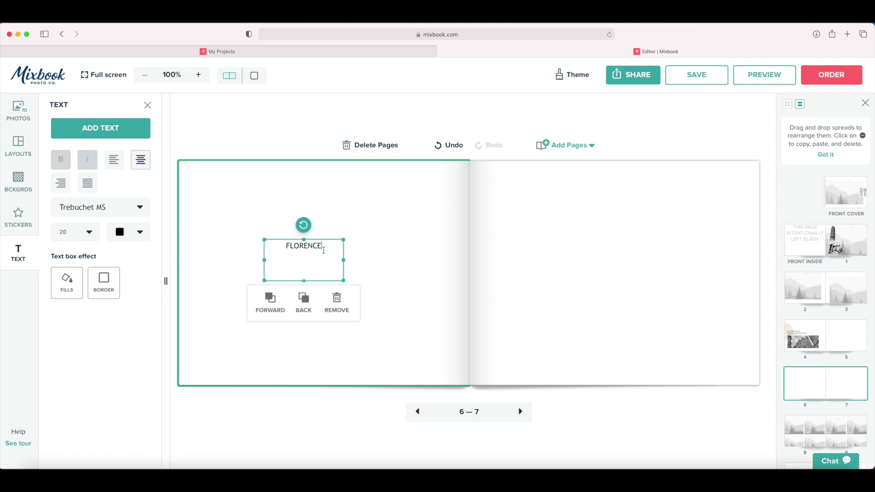
{"action": "left_click", "coordinate": [114, 159]}
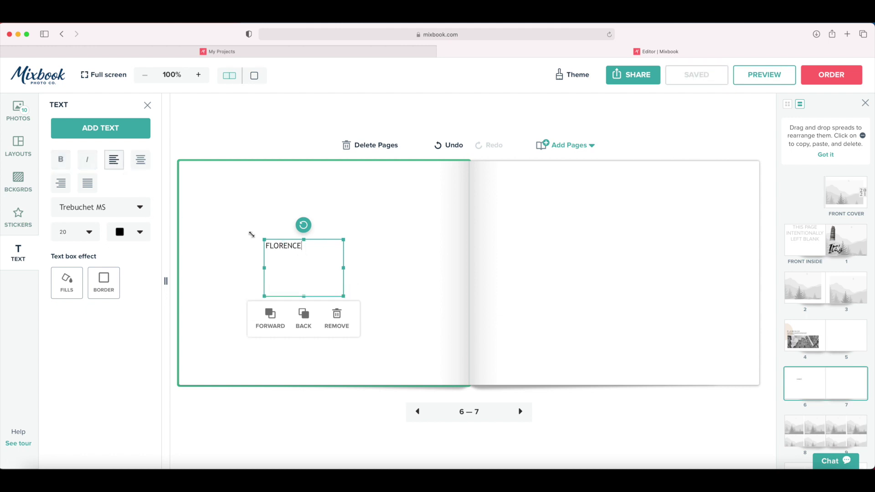
{"action": "left_click", "coordinate": [89, 233]}
{"action": "scroll", "coordinate": [73, 346], "scroll_direction": "down", "scroll_amount": 5}
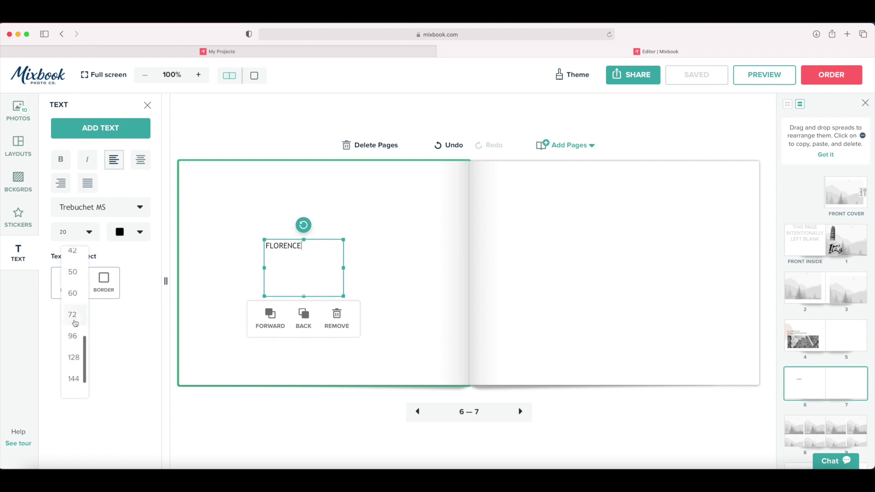
{"action": "left_click", "coordinate": [75, 323]}
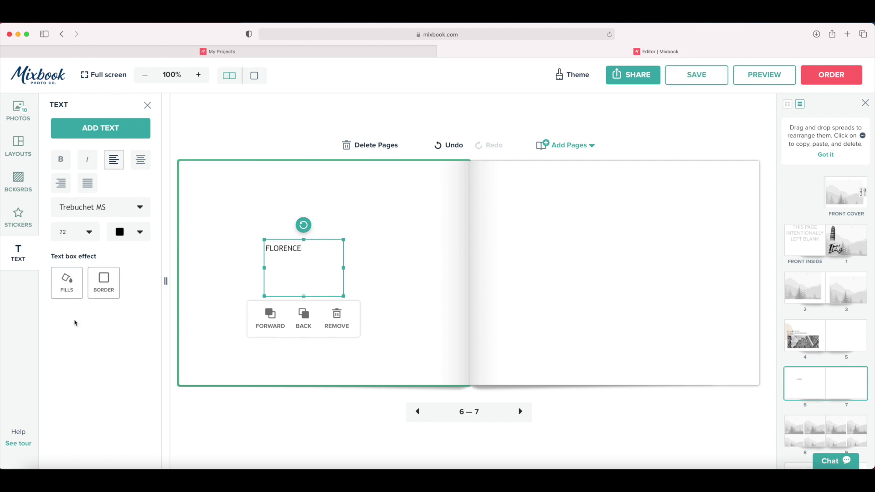
{"action": "left_click", "coordinate": [141, 206]}
{"action": "left_click", "coordinate": [146, 247]}
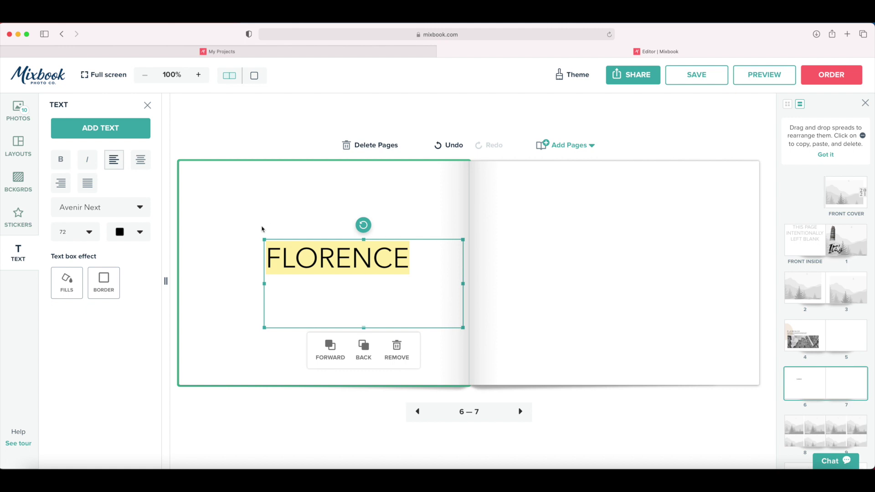
Step: Insert spaces between every letter of FLORENCE and move the title toward the upper left
{"action": "left_click", "coordinate": [283, 258]}
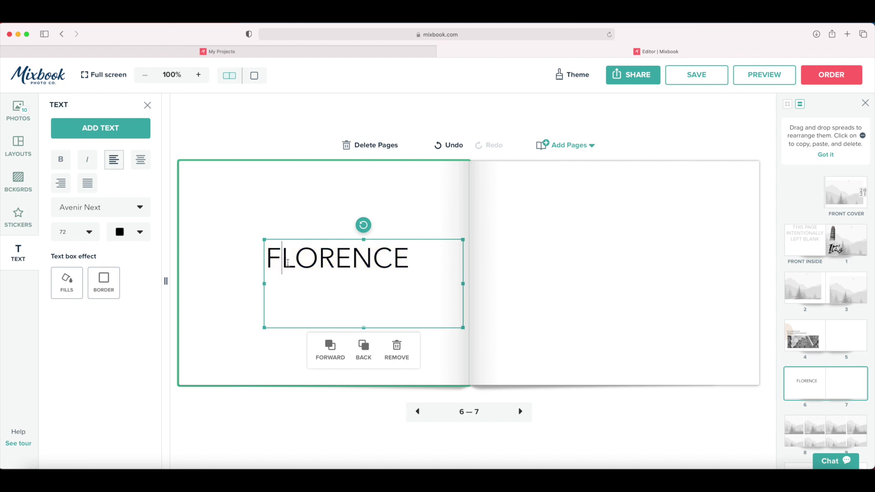
{"action": "left_click", "coordinate": [302, 259]}
{"action": "left_click", "coordinate": [333, 259]}
{"action": "left_click", "coordinate": [357, 258]}
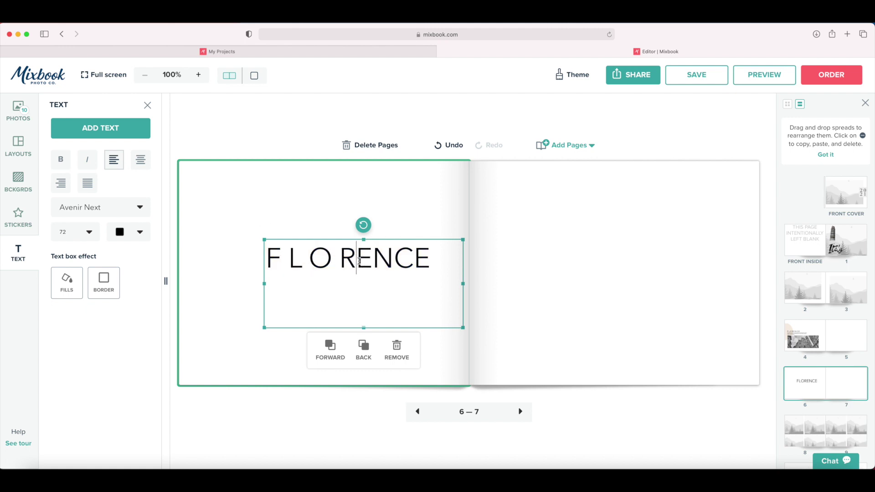
{"action": "left_click", "coordinate": [384, 258]}
{"action": "left_click", "coordinate": [409, 258]}
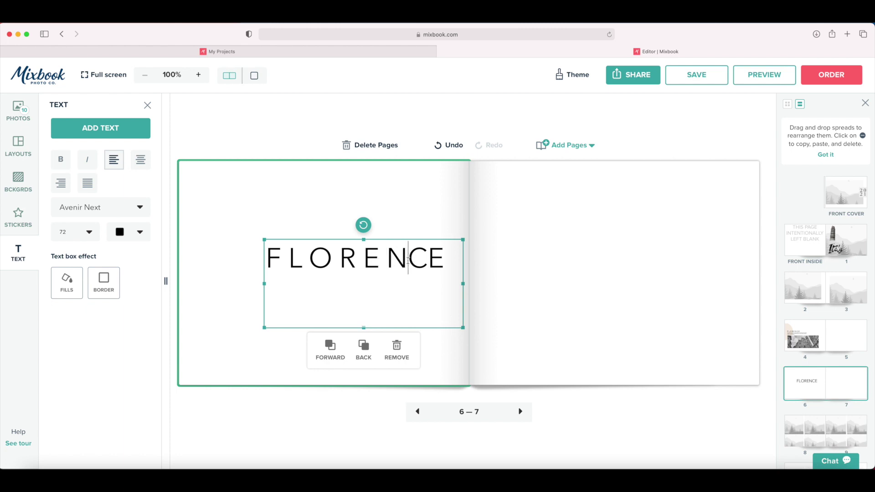
{"action": "left_click", "coordinate": [435, 258]}
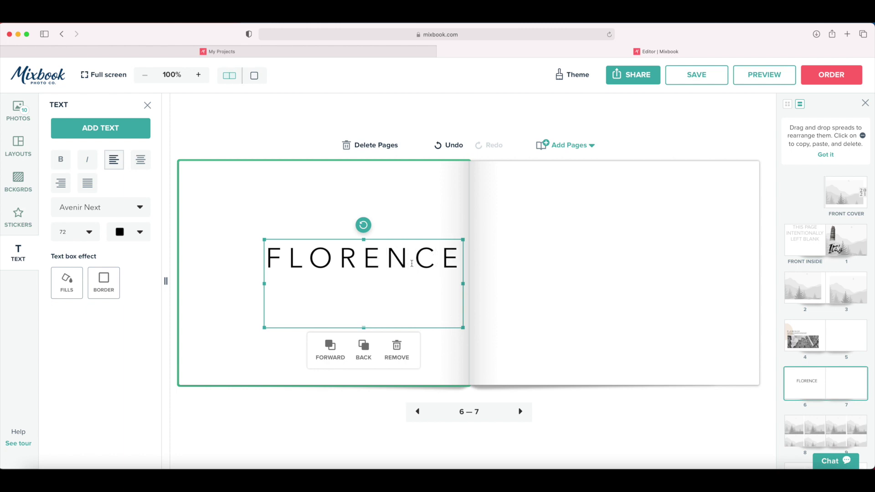
{"action": "left_click", "coordinate": [254, 190]}
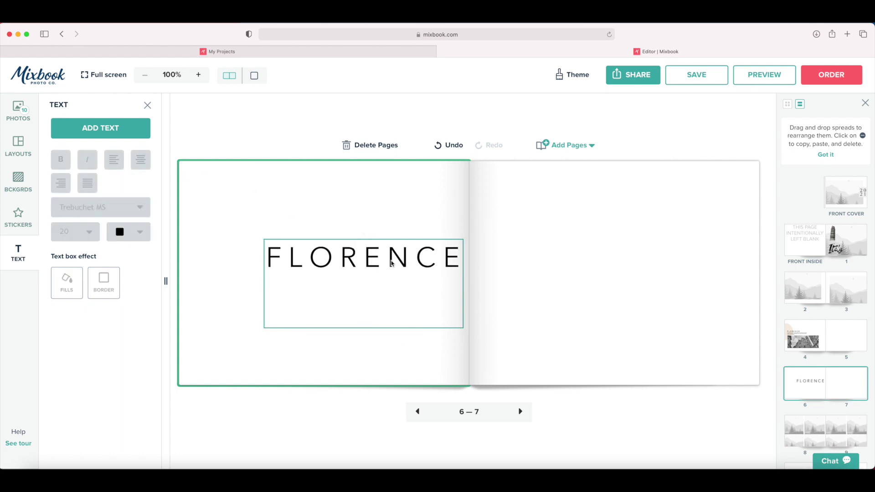
{"action": "left_click_drag", "start_coordinate": [317, 255], "coordinate": [260, 230]}
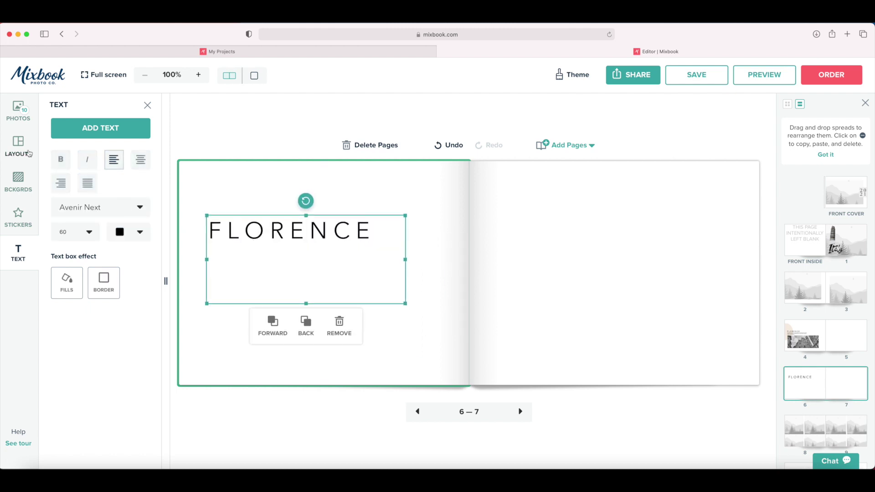
Step: Paste the first-day trip paragraph into a new text box on page 6 at size 12
{"action": "left_click_drag", "start_coordinate": [100, 129], "coordinate": [320, 278]}
{"action": "key", "text": "super+v"}
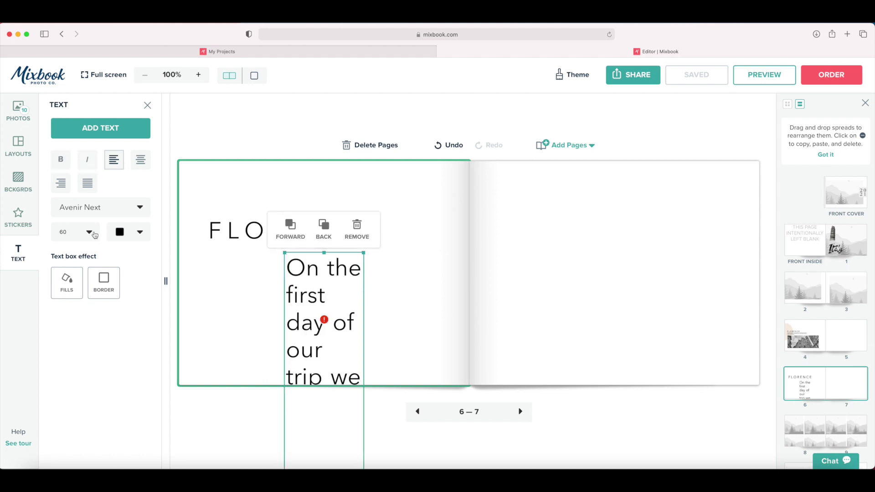
{"action": "left_click", "coordinate": [89, 232]}
{"action": "scroll", "coordinate": [73, 285], "scroll_direction": "up", "scroll_amount": 5}
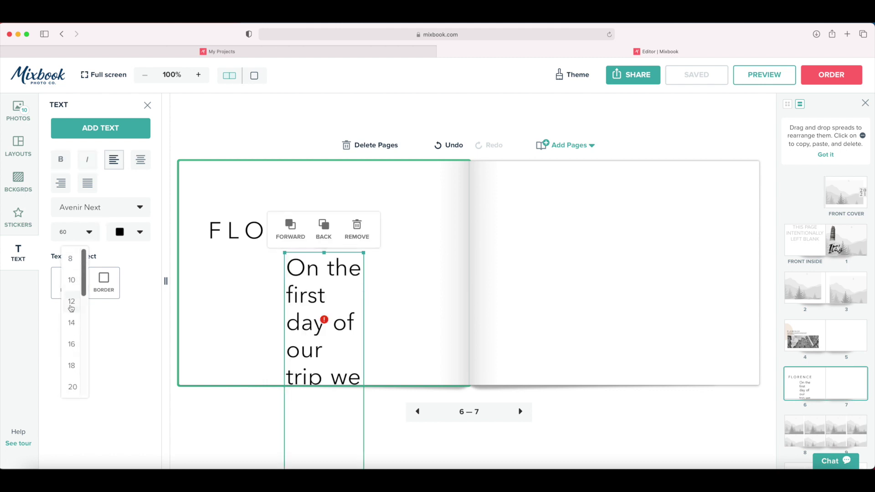
{"action": "left_click", "coordinate": [72, 301]}
Step: Widen the caption, place it under the FLORENCE title and make it italic
{"action": "left_click_drag", "start_coordinate": [365, 272], "coordinate": [476, 272]}
{"action": "left_click_drag", "start_coordinate": [316, 257], "coordinate": [237, 258]}
{"action": "left_click_drag", "start_coordinate": [396, 269], "coordinate": [420, 268]}
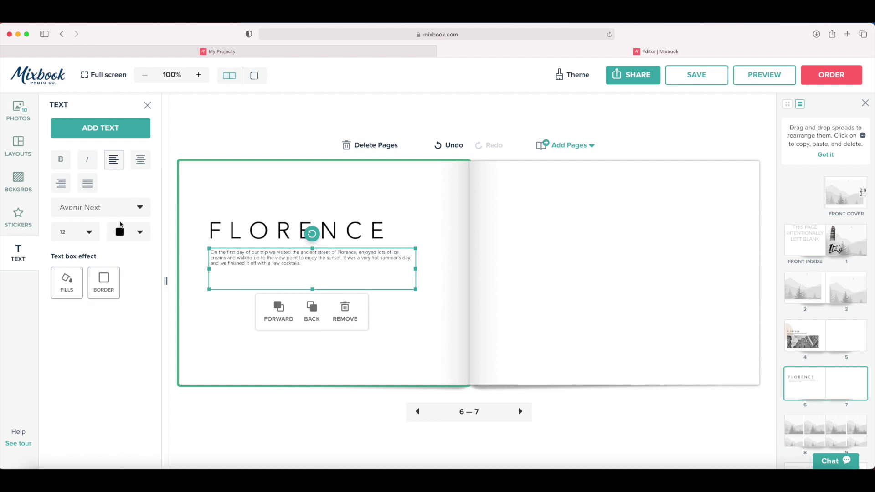
{"action": "left_click", "coordinate": [90, 159]}
{"action": "left_click", "coordinate": [244, 191]}
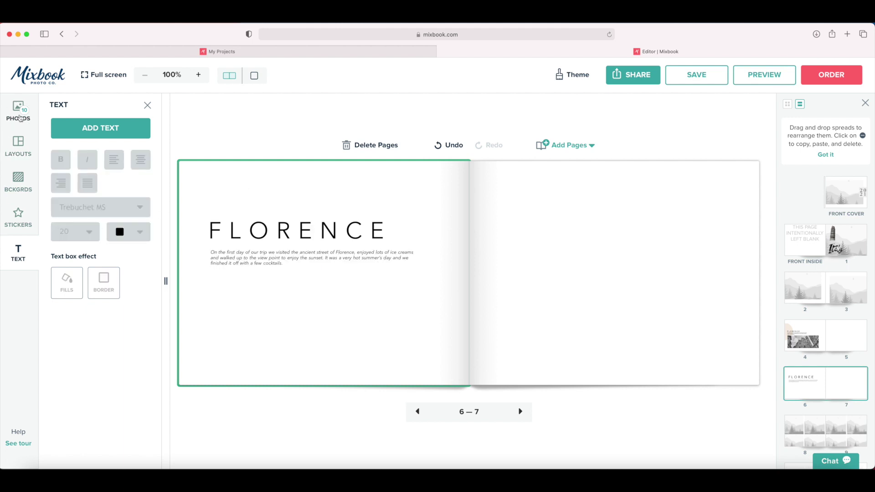
Step: Place a widened Duomo photo below the caption, then nudge title, caption and photo upward together
{"action": "left_click", "coordinate": [18, 111]}
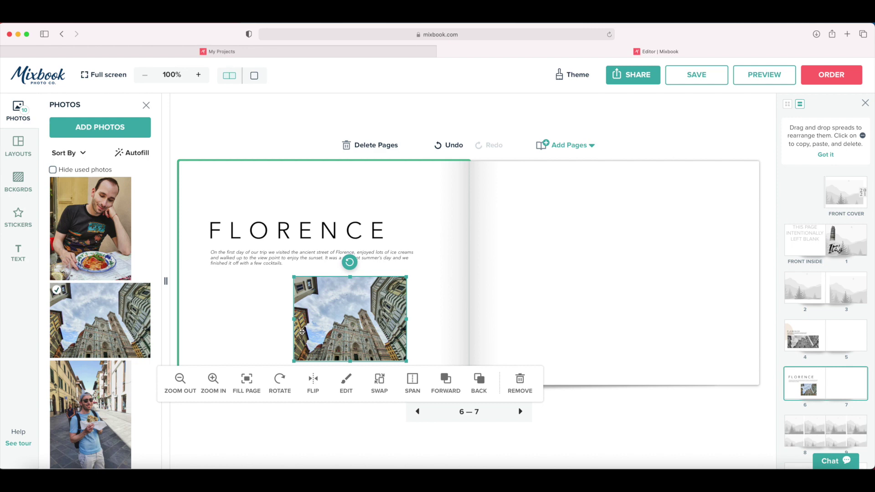
{"action": "left_click_drag", "start_coordinate": [294, 319], "coordinate": [211, 309]}
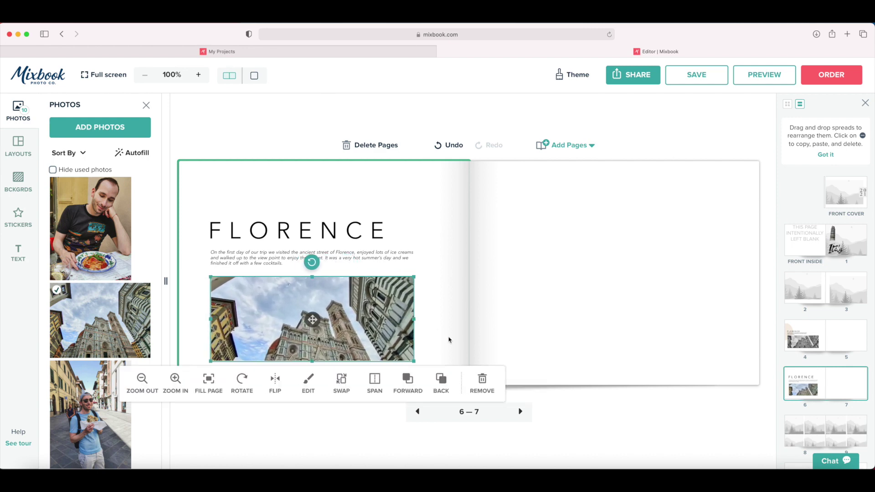
{"action": "left_click_drag", "start_coordinate": [449, 342], "coordinate": [255, 214]}
{"action": "left_click_drag", "start_coordinate": [279, 301], "coordinate": [276, 306]}
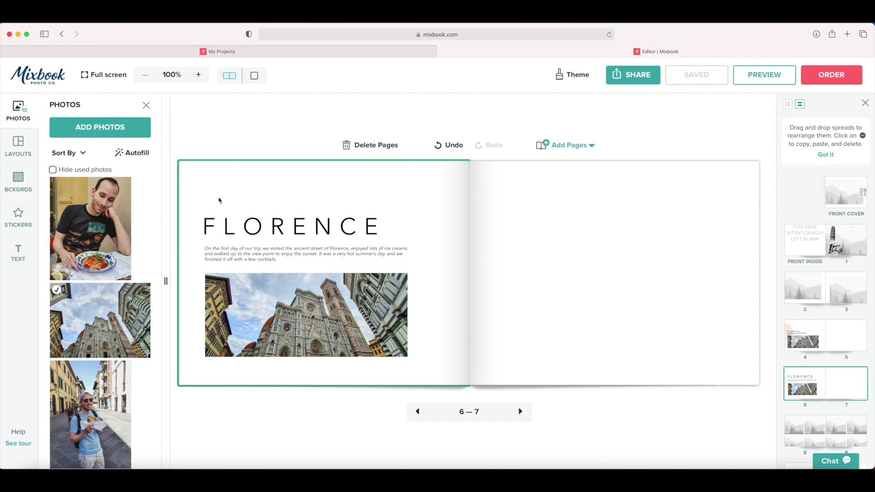
Step: Drop a square shape at page 6's upper left, make it beige and send it behind the title
{"action": "left_click", "coordinate": [26, 221]}
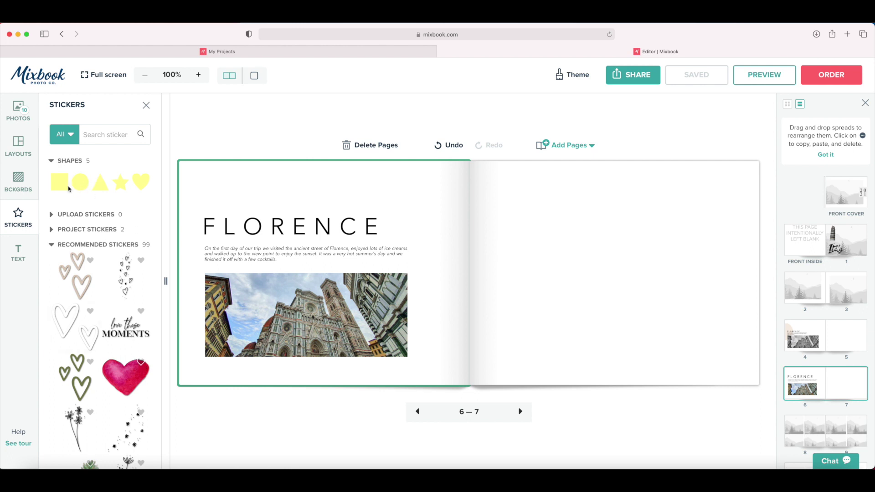
{"action": "left_click_drag", "start_coordinate": [64, 184], "coordinate": [245, 198]}
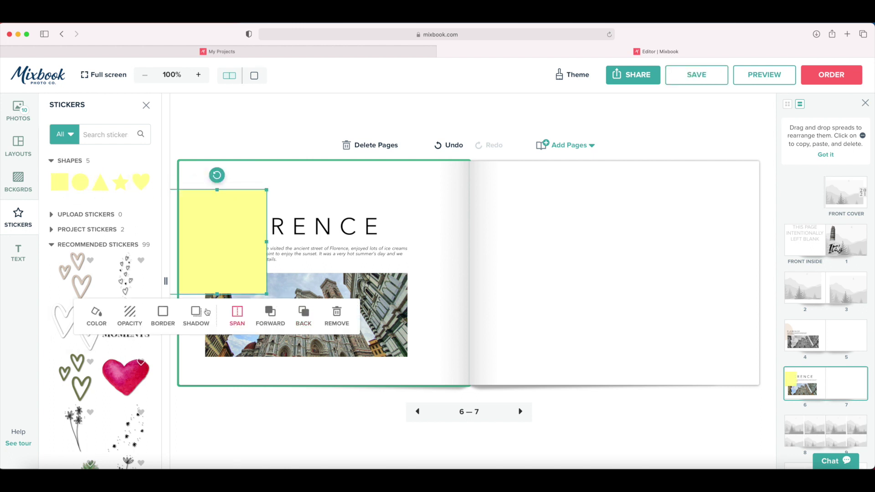
{"action": "left_click", "coordinate": [96, 313]}
{"action": "left_click", "coordinate": [233, 205]}
{"action": "left_click", "coordinate": [303, 315]}
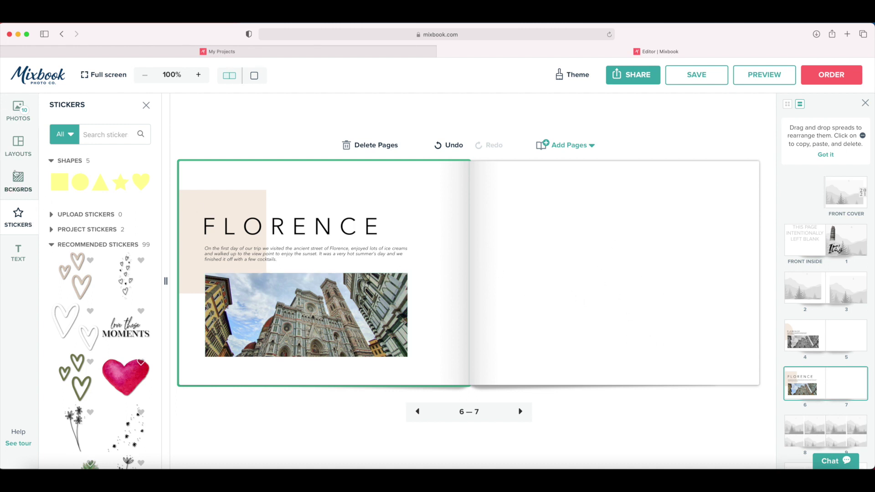
Step: Place a church photo on page 7, aligned with the Duomo photo's bottom, and shrink its frame
{"action": "left_click", "coordinate": [19, 110]}
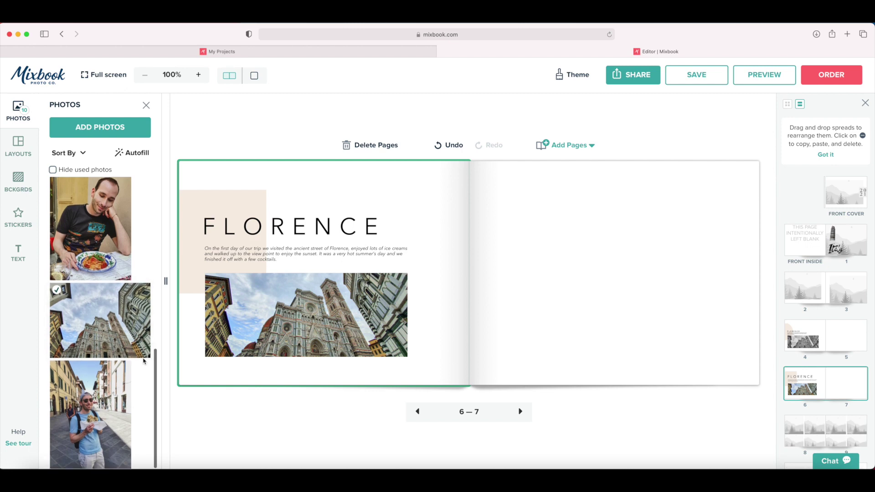
{"action": "scroll", "coordinate": [136, 362], "scroll_direction": "down", "scroll_amount": 6}
{"action": "left_click_drag", "start_coordinate": [86, 255], "coordinate": [564, 285]}
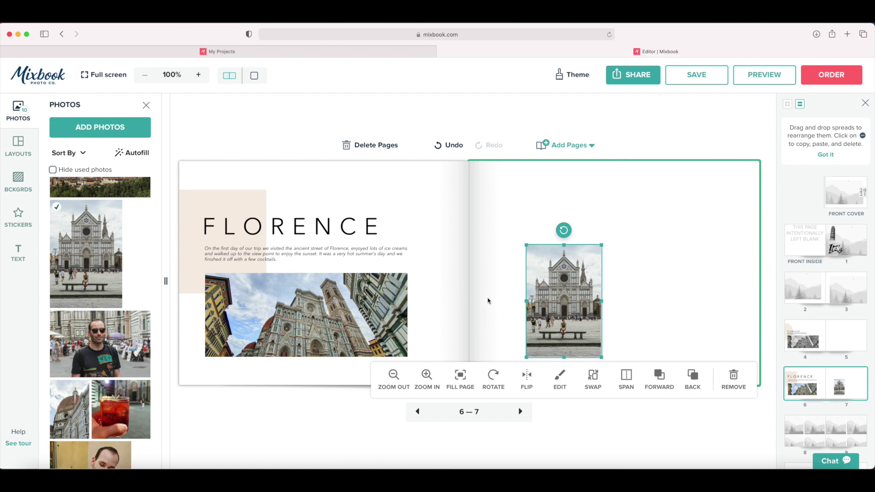
{"action": "left_click_drag", "start_coordinate": [557, 298], "coordinate": [557, 297]}
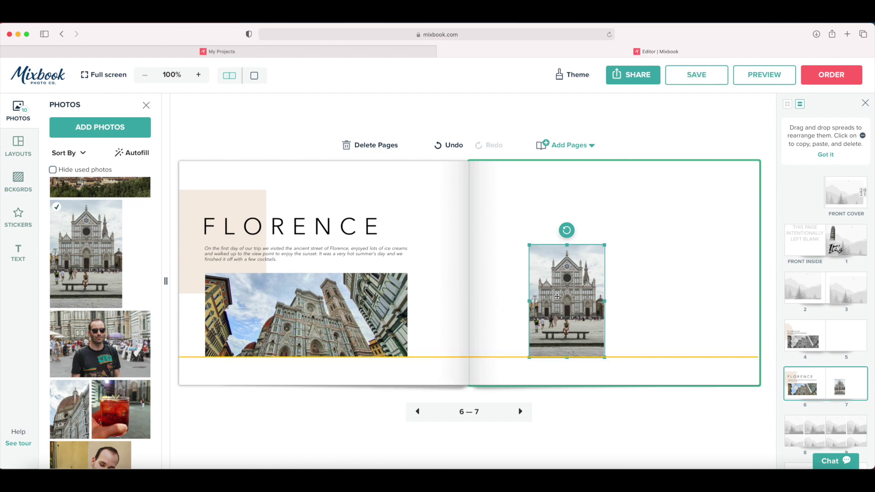
{"action": "left_click_drag", "start_coordinate": [557, 296], "coordinate": [557, 296]}
{"action": "left_click_drag", "start_coordinate": [604, 245], "coordinate": [593, 272]}
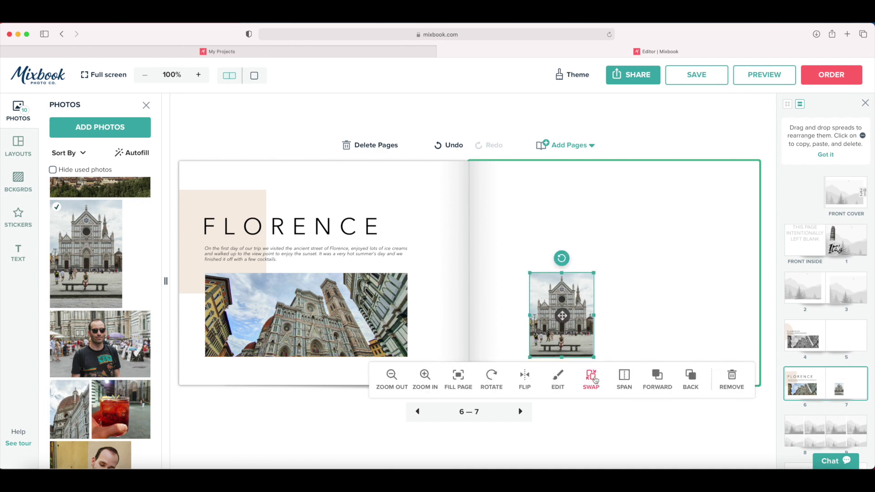
Step: Duplicate the photo twice into a side-by-side row and stretch the third one taller
{"action": "key", "text": "super+c"}
{"action": "key", "text": "super+v"}
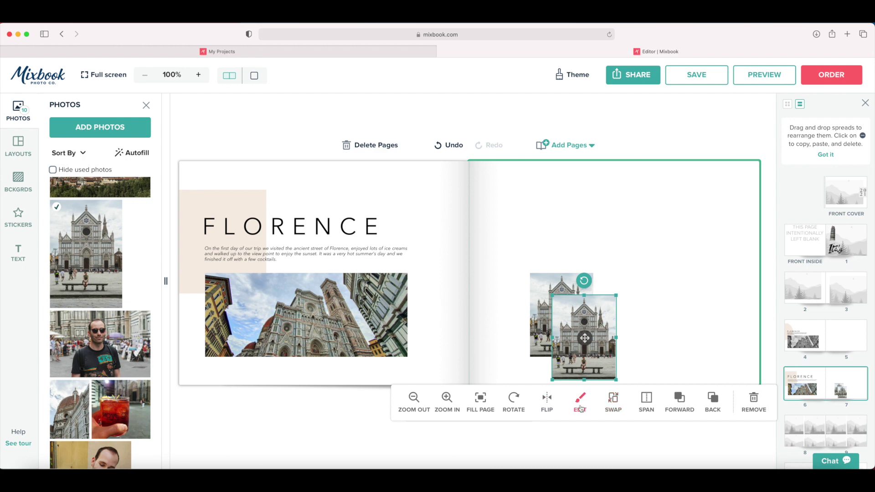
{"action": "left_click_drag", "start_coordinate": [572, 308], "coordinate": [701, 184]}
{"action": "key", "text": "super+v"}
{"action": "left_click", "coordinate": [598, 249]}
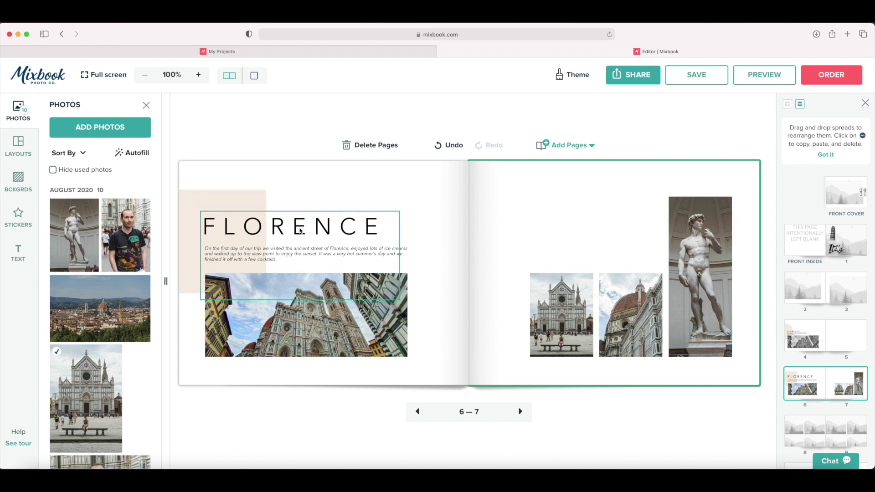
Step: Copy the FLORENCE title to page 7, retype it as a spaced 16 AUGUST 2021 above the photos
{"action": "left_click", "coordinate": [315, 231]}
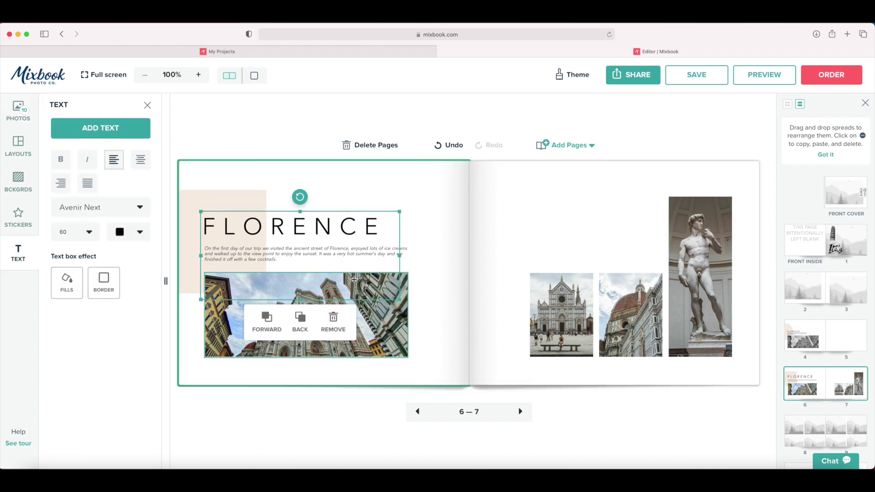
{"action": "key", "text": "ctrl+v"}
{"action": "left_click_drag", "start_coordinate": [309, 234], "coordinate": [581, 230]}
{"action": "double_click", "coordinate": [581, 242]}
{"action": "type", "text": "16"}
{"action": "left_click", "coordinate": [512, 245]}
{"action": "left_click", "coordinate": [559, 245]}
{"action": "left_click", "coordinate": [585, 245]}
{"action": "left_click", "coordinate": [548, 190]}
{"action": "left_click_drag", "start_coordinate": [548, 231], "coordinate": [579, 266]}
Step: Duplicate page 6's beige block to page 7's bottom right behind the David photo
{"action": "left_click", "coordinate": [203, 196]}
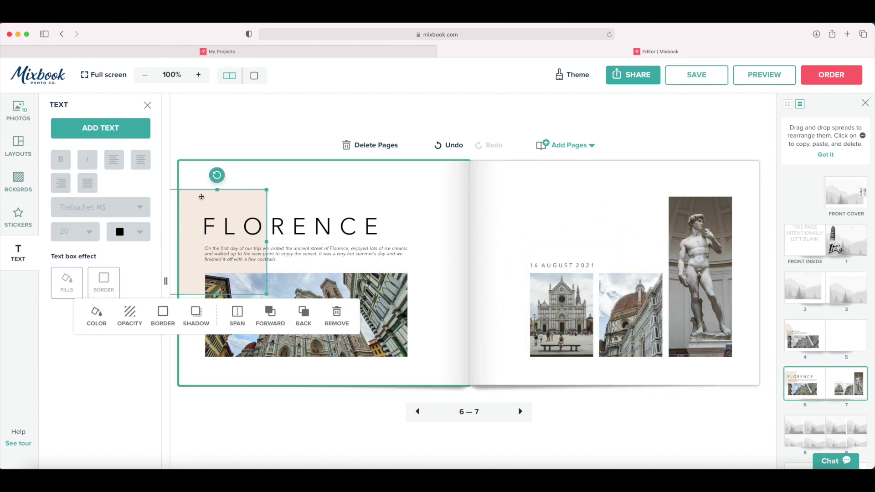
{"action": "key", "text": "ctrl+c"}
{"action": "key", "text": "ctrl+v"}
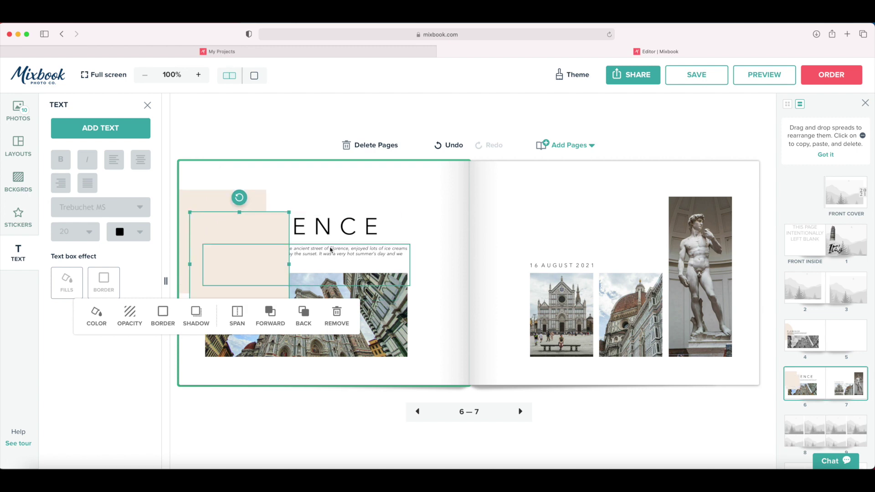
{"action": "left_click", "coordinate": [489, 198]}
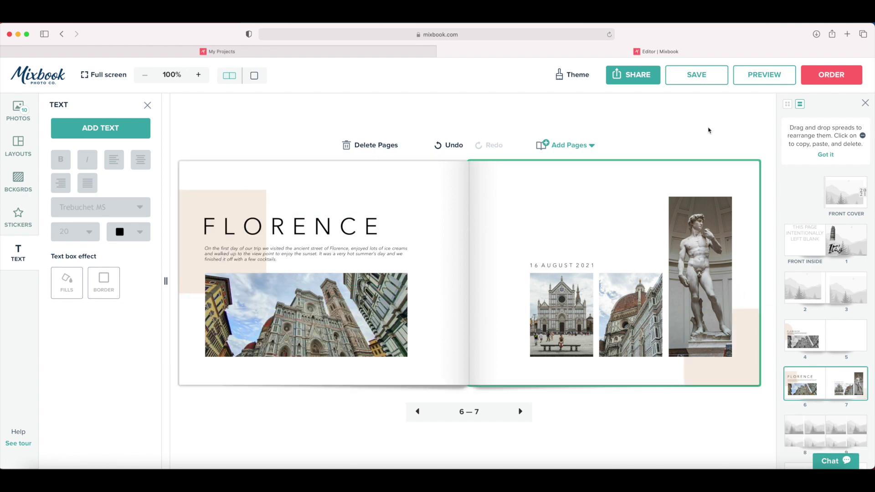